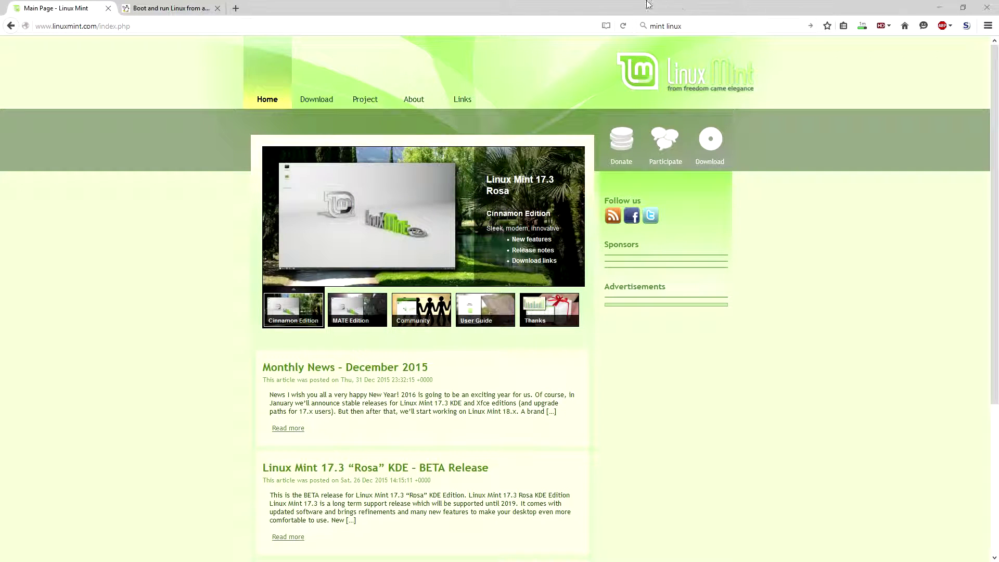
Open the download page for Linux Mint 17.3 Cinnamon 64-bit and look through its list of download mirrors.
click(316, 106)
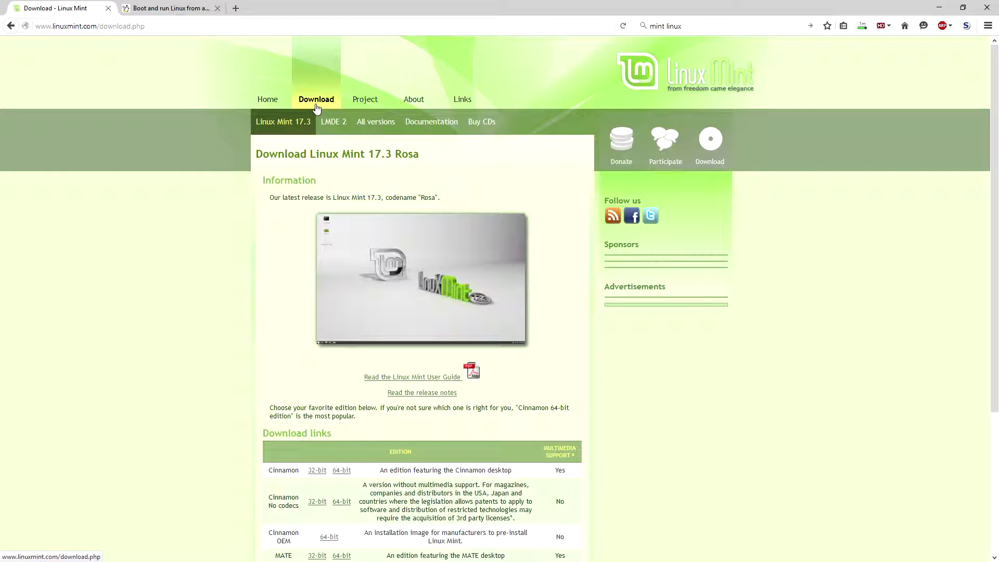
scroll(287, 268, down, 2)
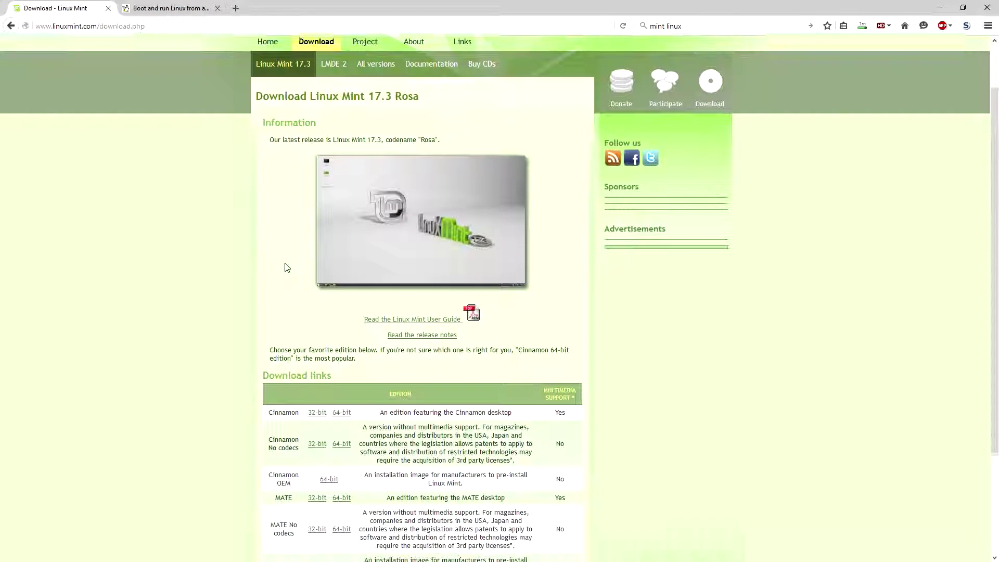
scroll(281, 291, down, 5)
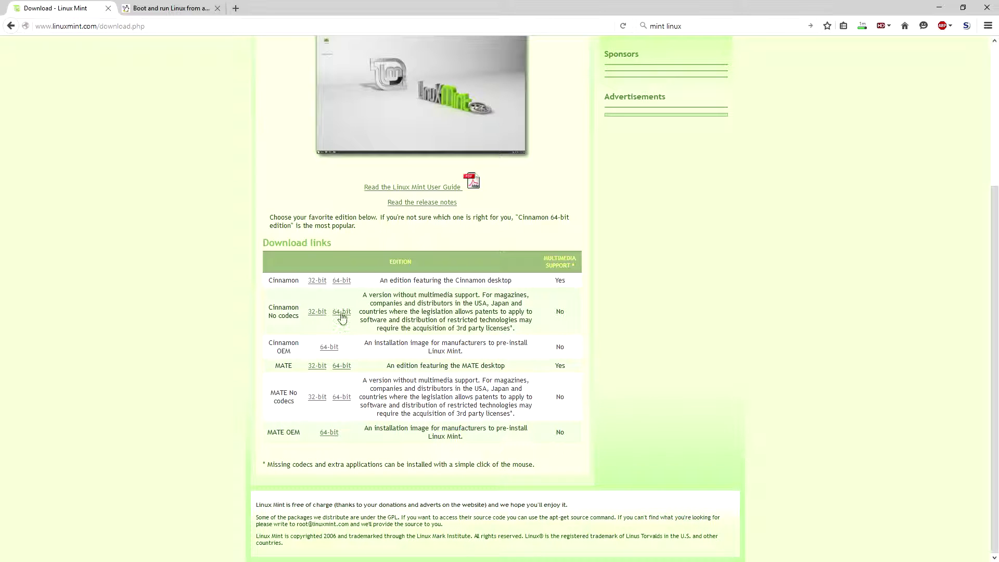
click(342, 281)
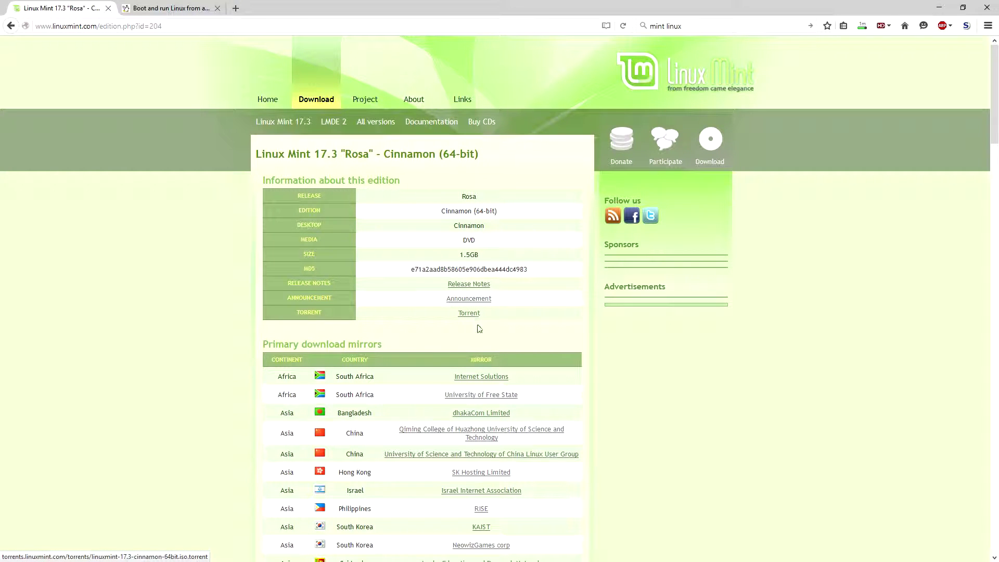
scroll(497, 405, down, 2)
scroll(500, 421, down, 8)
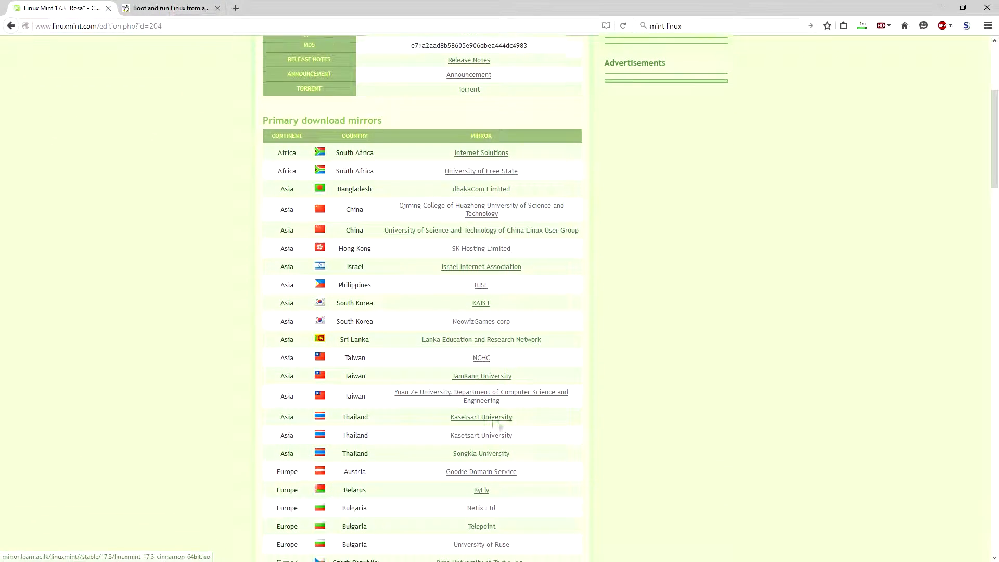
scroll(499, 427, down, 7)
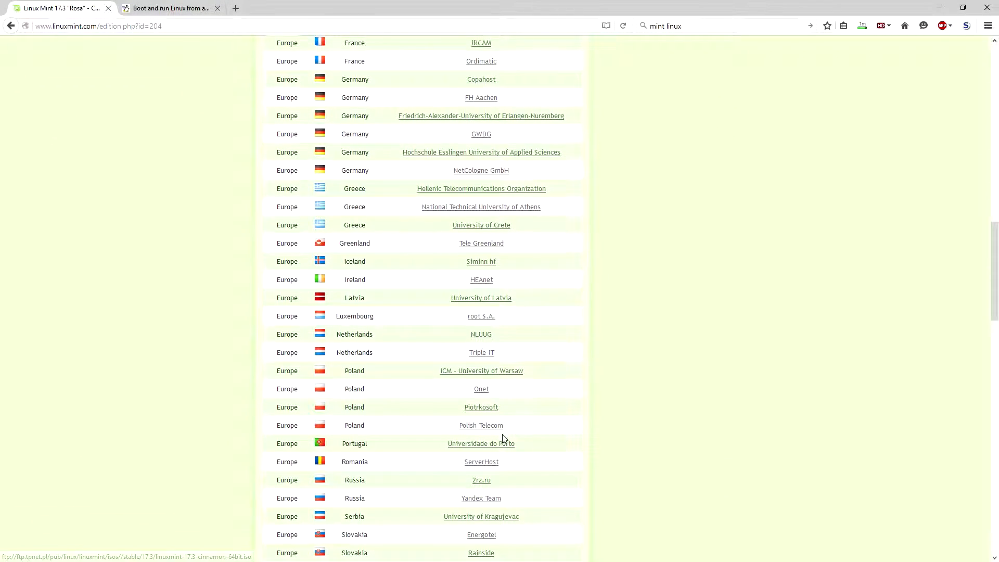
scroll(504, 439, up, 18)
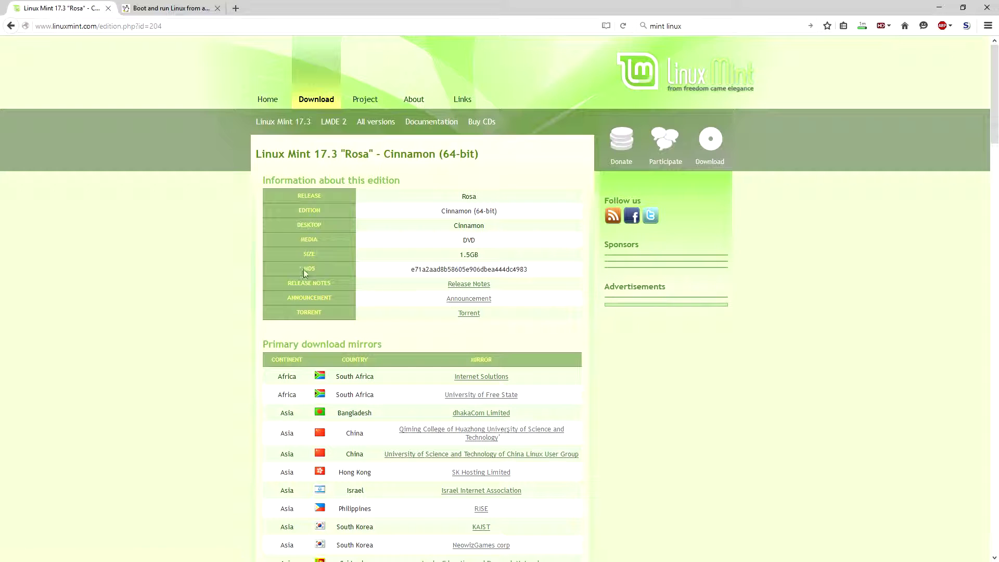
Download and save Universal-USB-Installer-1.9.6.3.exe from the Universal USB Installer page on the open Pendrivelinux site.
click(170, 8)
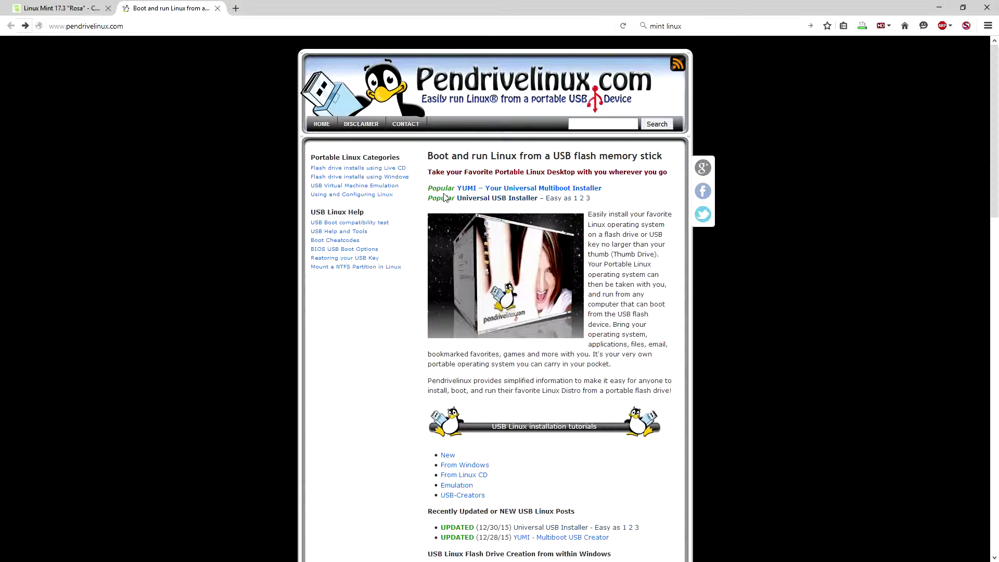
click(464, 202)
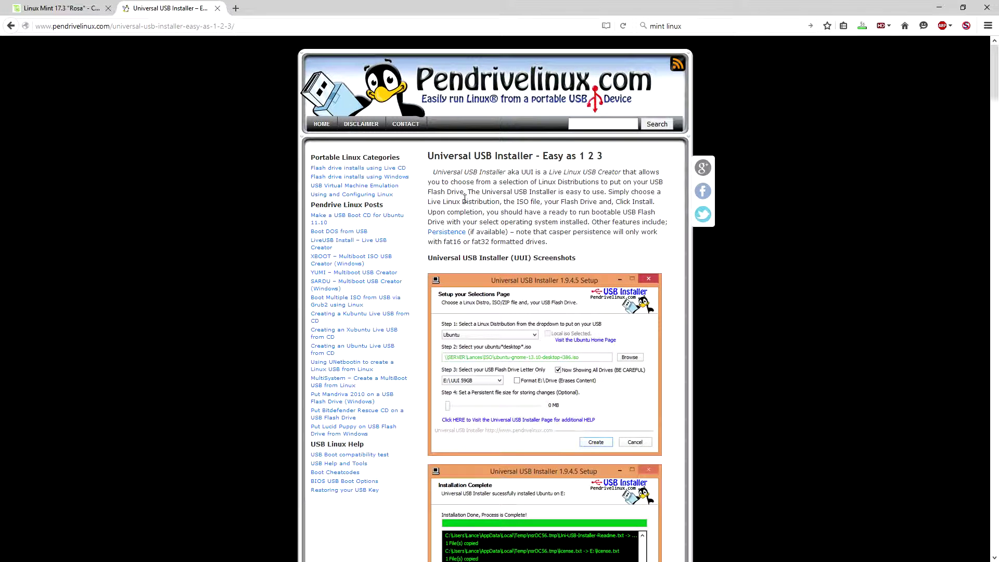
scroll(465, 199, down, 2)
scroll(466, 200, down, 2)
scroll(464, 199, down, 3)
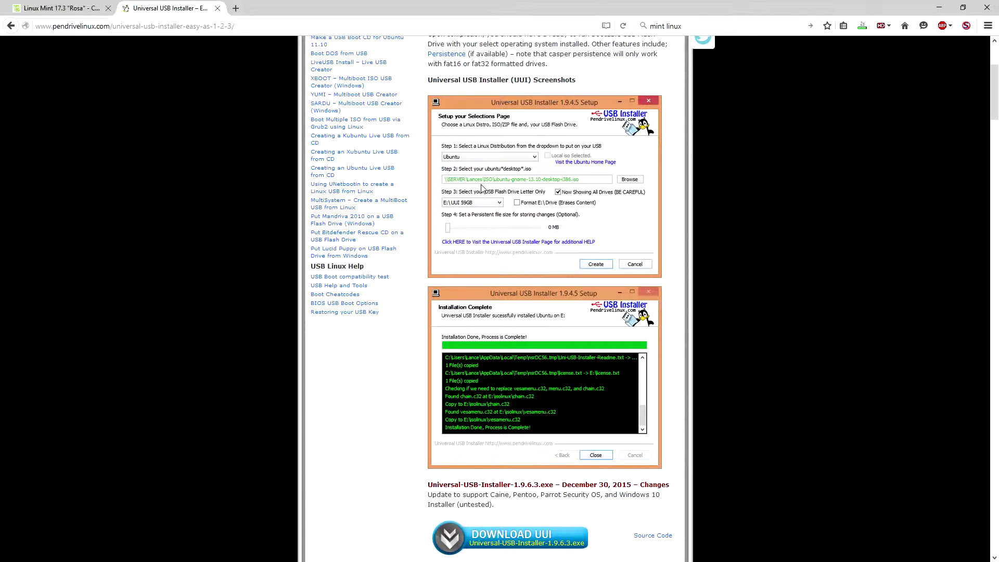
scroll(481, 188, down, 2)
scroll(482, 184, down, 3)
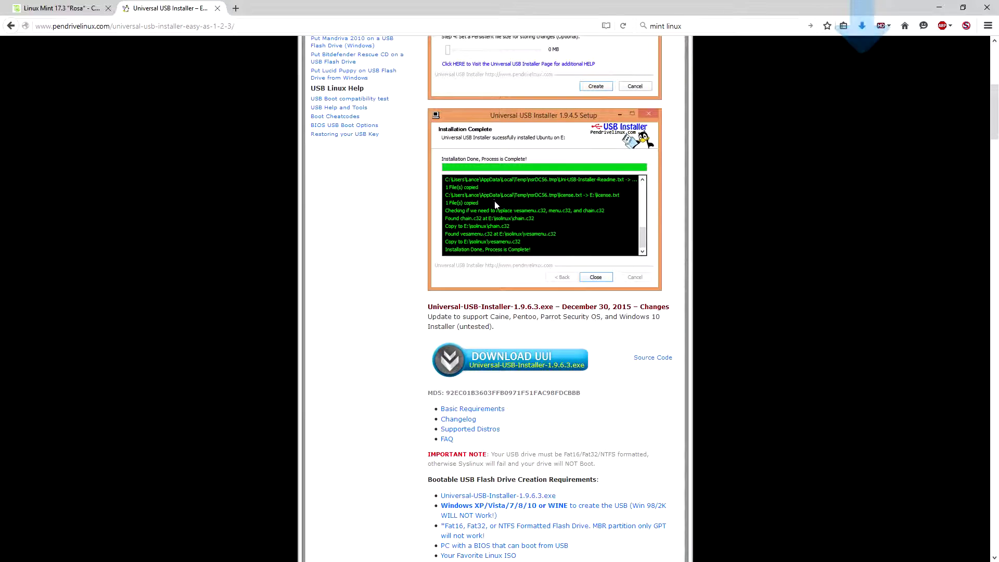
click(496, 364)
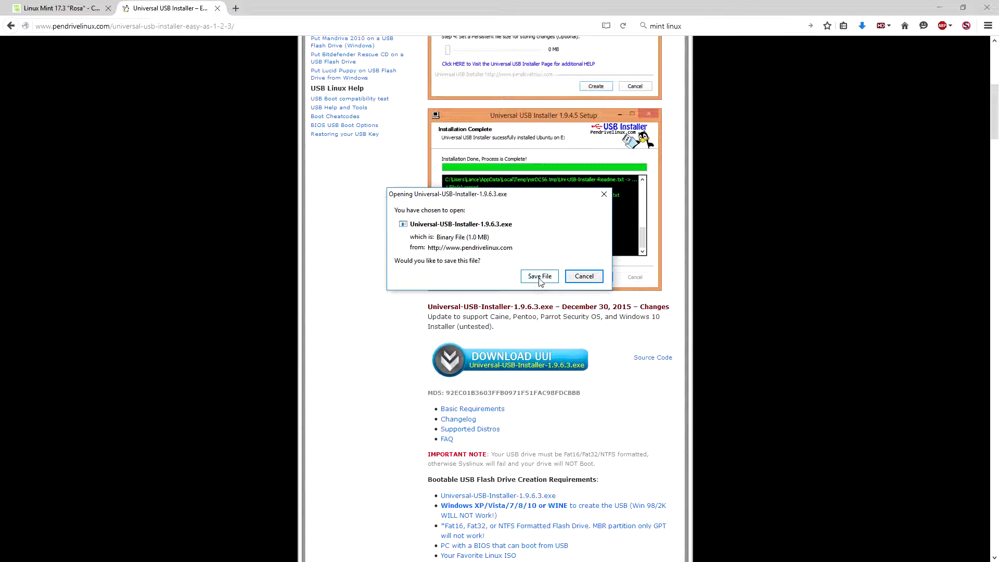
click(538, 275)
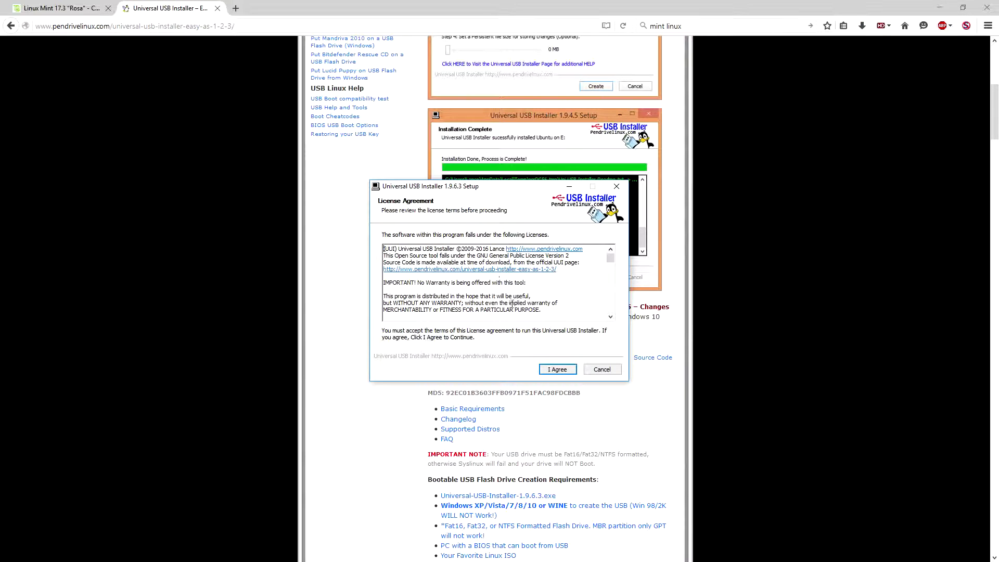
Accept the Universal USB Installer license agreement and choose Linux Mint as the distribution.
click(557, 369)
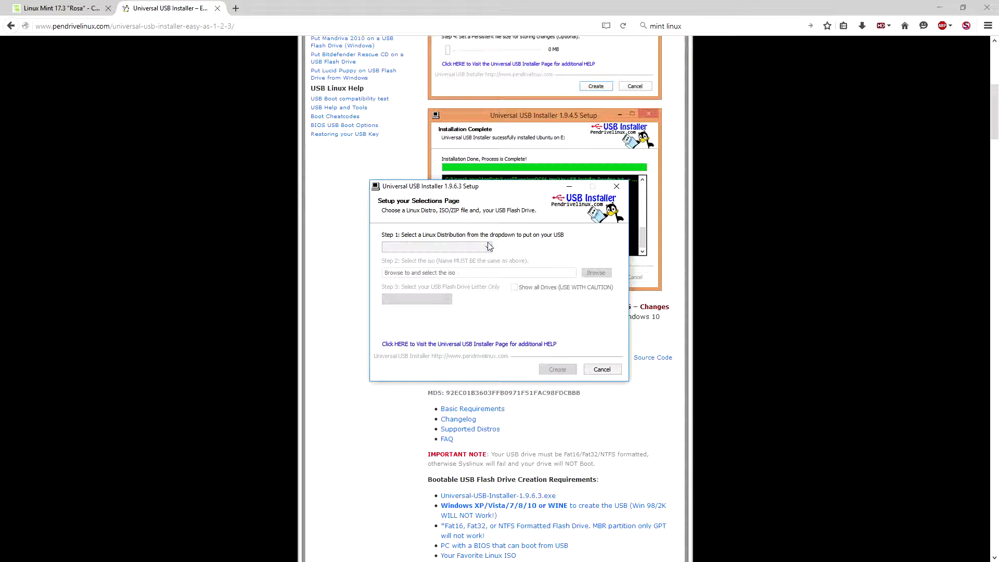
click(489, 247)
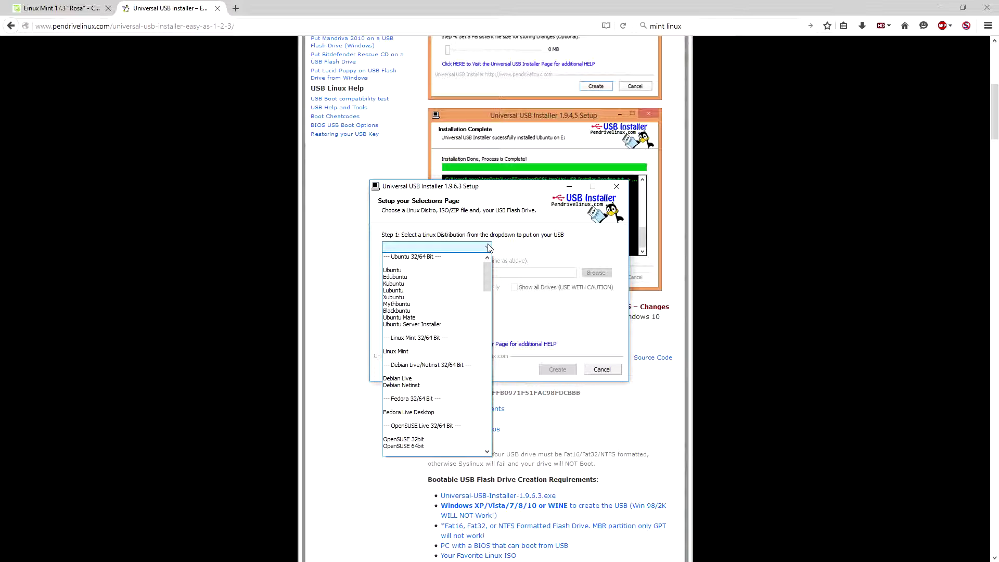
click(405, 353)
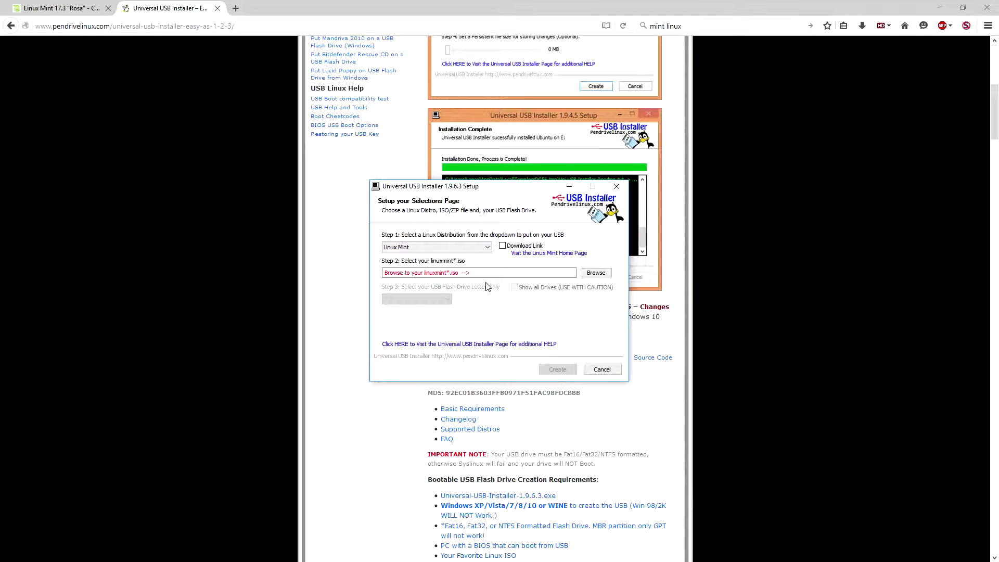
Load the linuxmint-17.3-cinnamon-64bit ISO from the Downloads folder under This PC as the installer's source image.
click(608, 277)
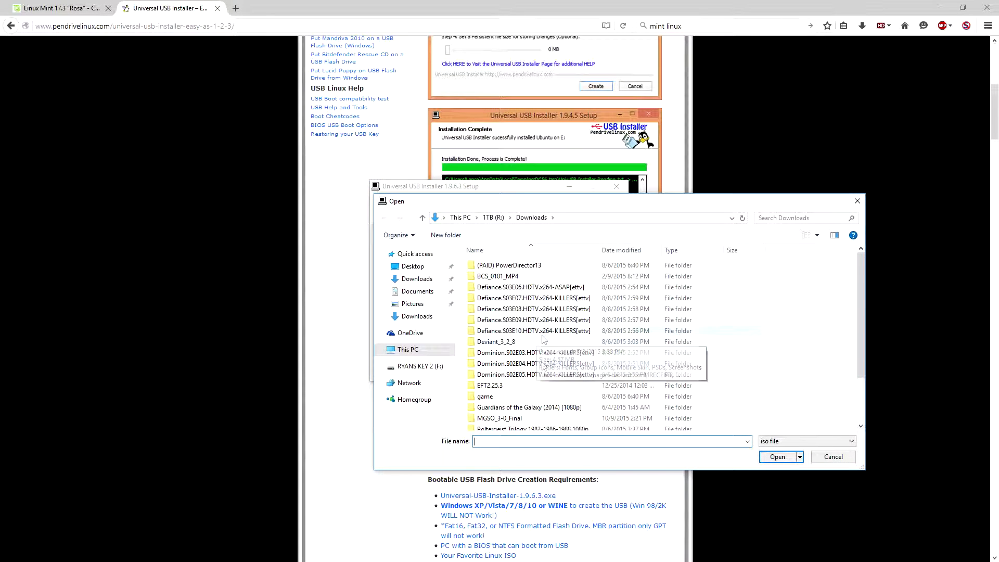
scroll(545, 338, down, 2)
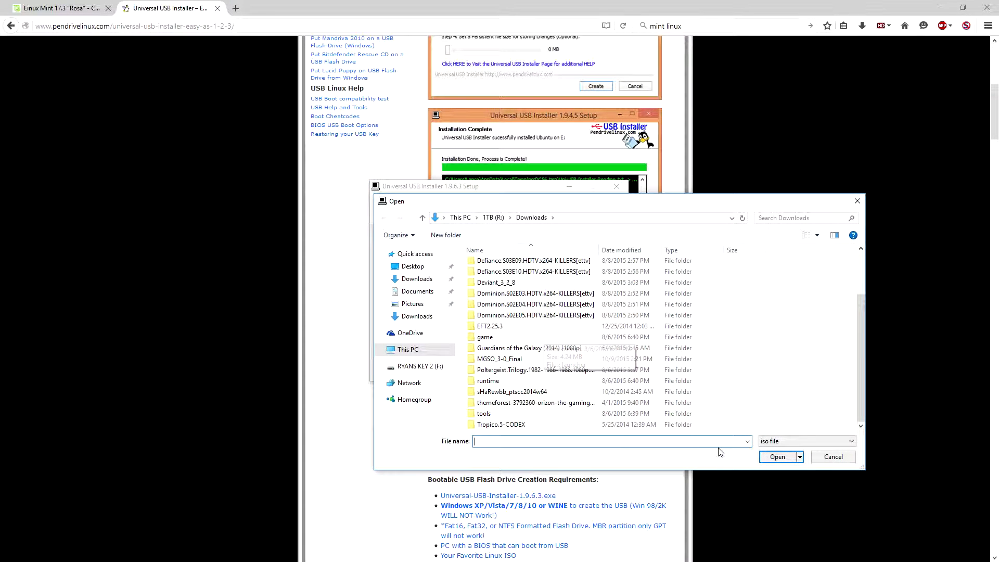
scroll(533, 364, up, 2)
scroll(536, 367, down, 2)
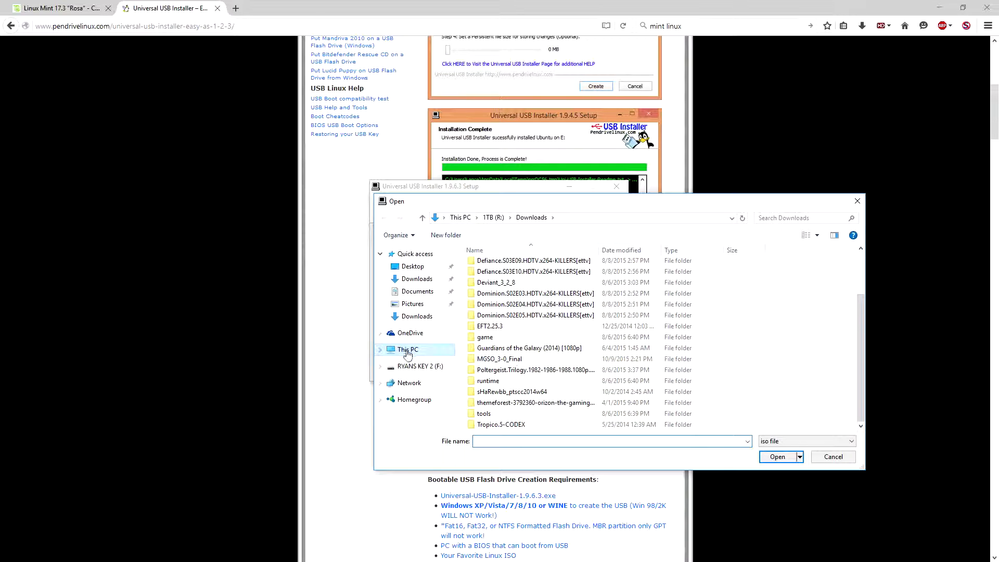
click(415, 317)
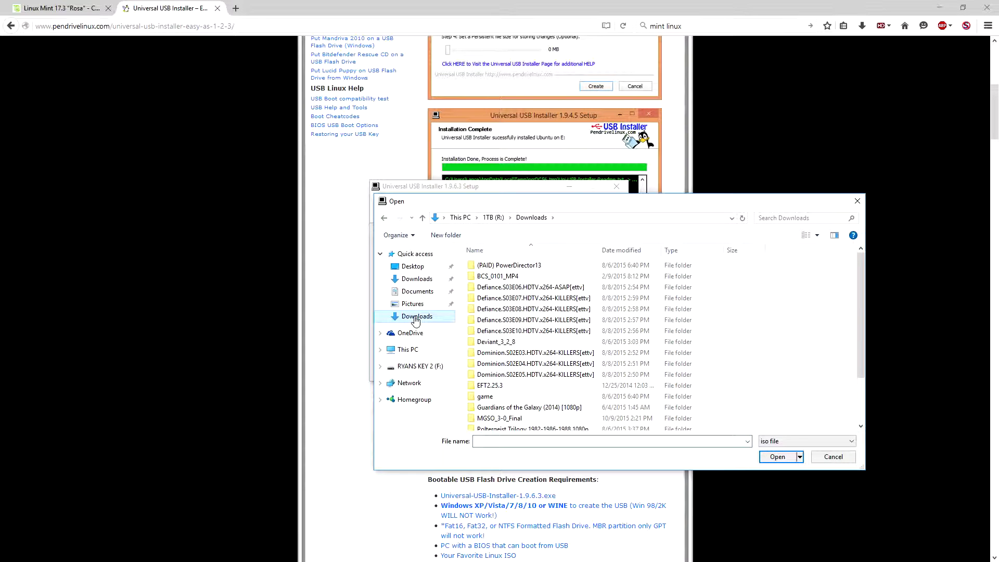
scroll(579, 383, down, 3)
click(423, 282)
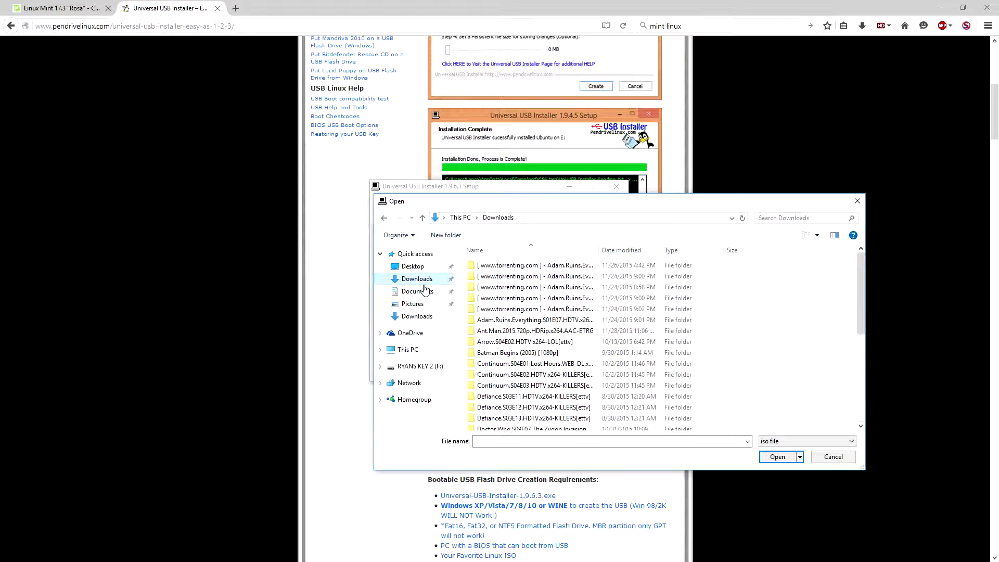
scroll(522, 343, down, 5)
click(553, 426)
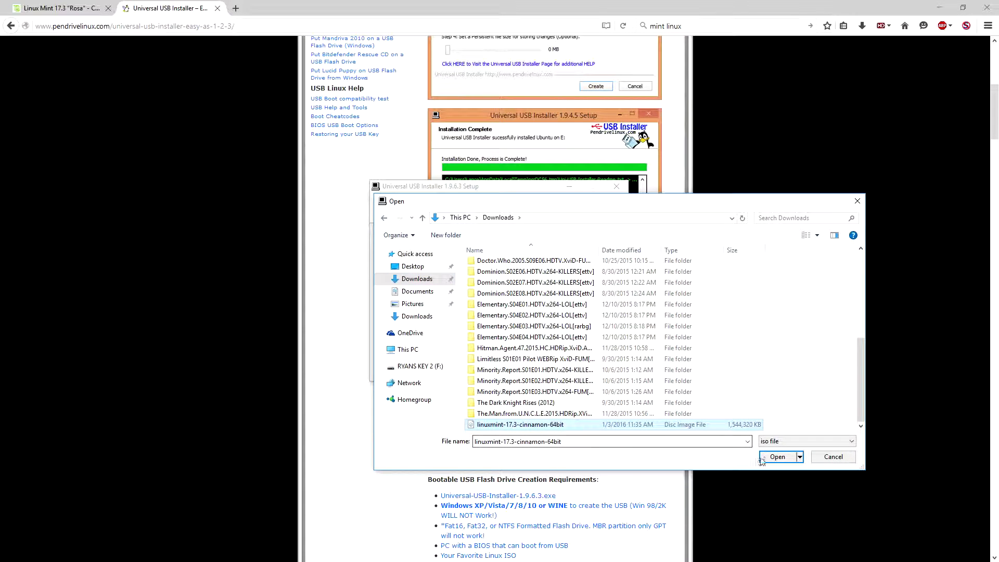
click(776, 457)
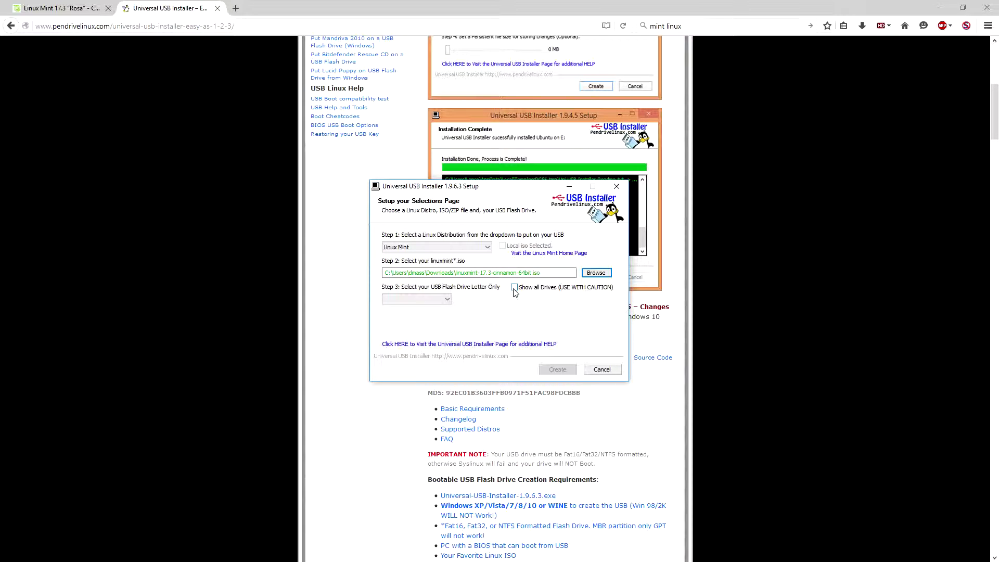
Choose the F: flash drive as target, enable formatting it as Fat32, and set the persistent file size to 20 MB.
click(448, 301)
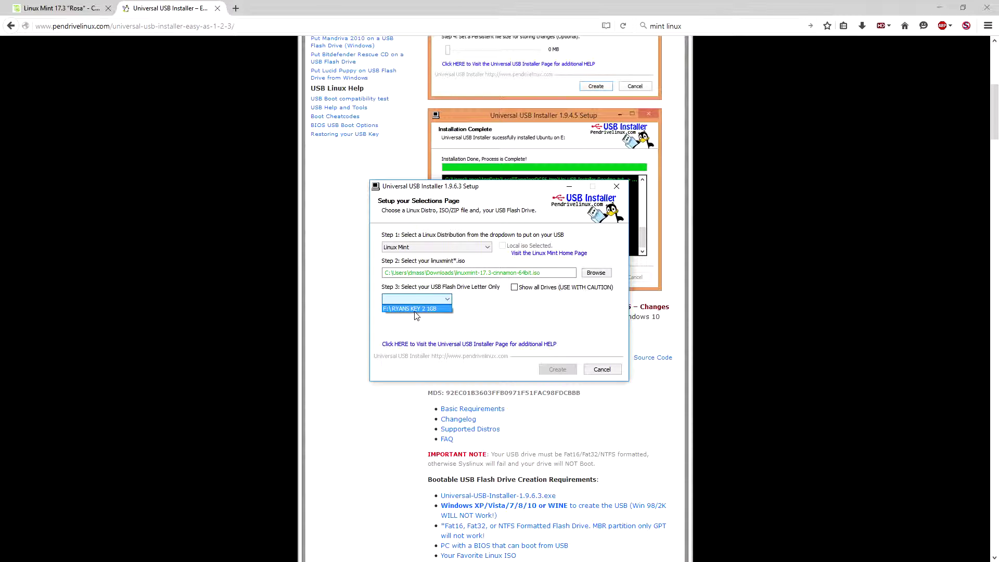
click(422, 309)
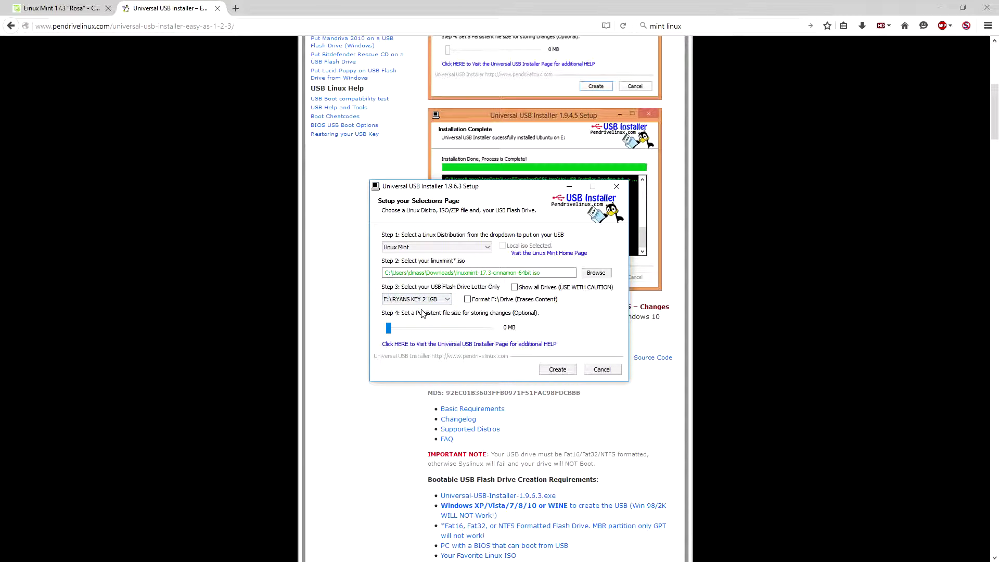
click(467, 299)
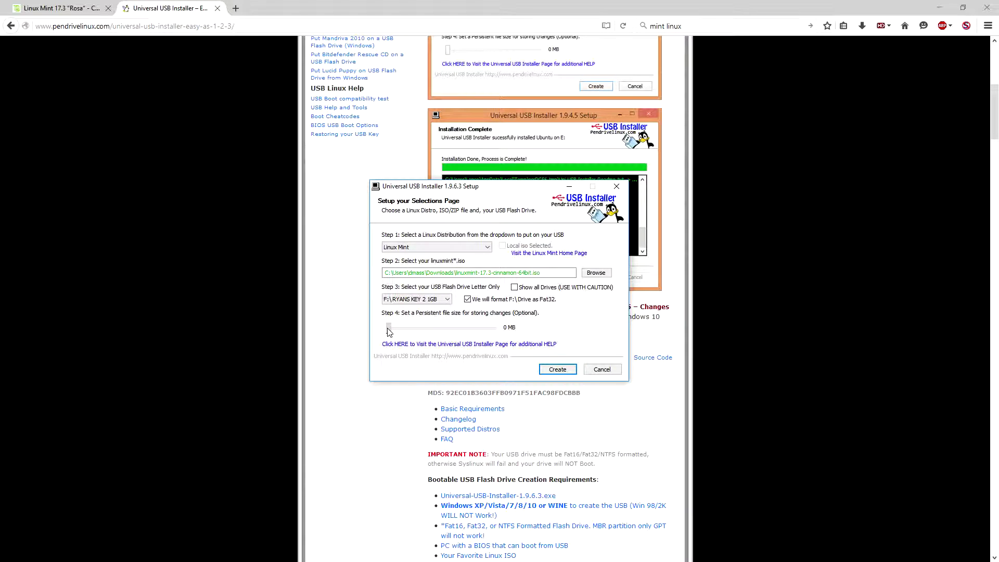
drag(389, 331, 393, 333)
drag(393, 333, 392, 334)
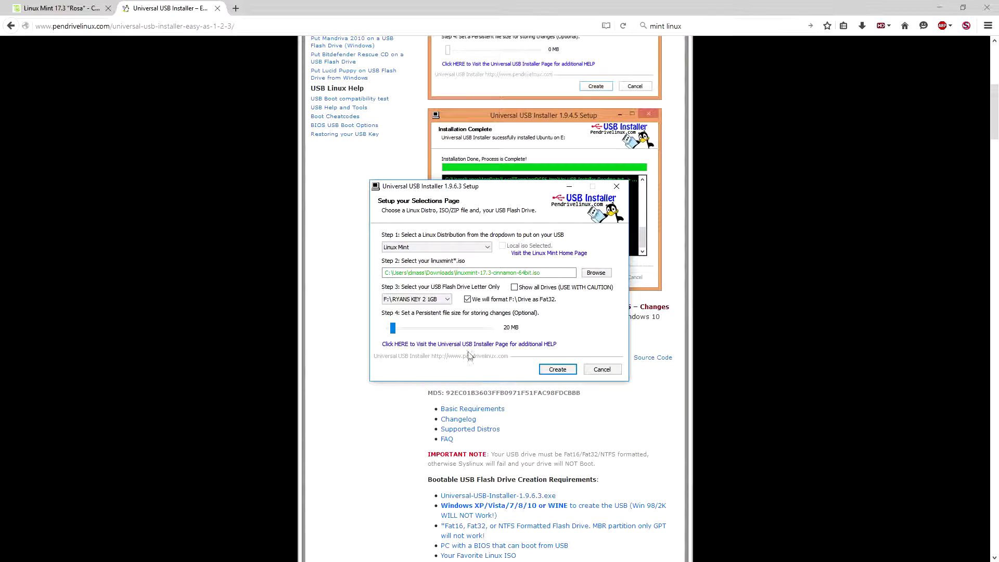
Create the bootable Linux Mint USB drive on F:, approving the format, and close the installer once it completes.
click(558, 370)
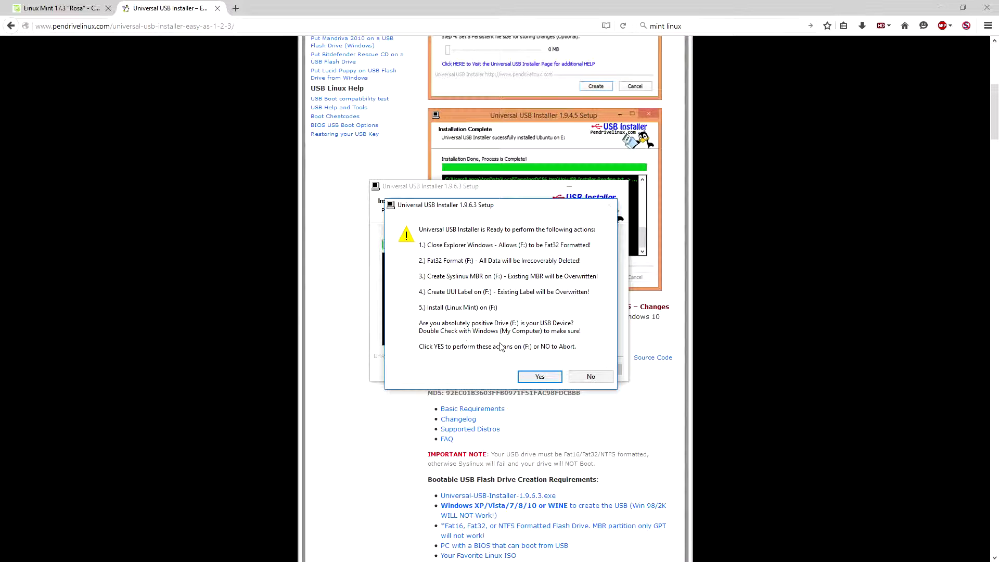
click(540, 377)
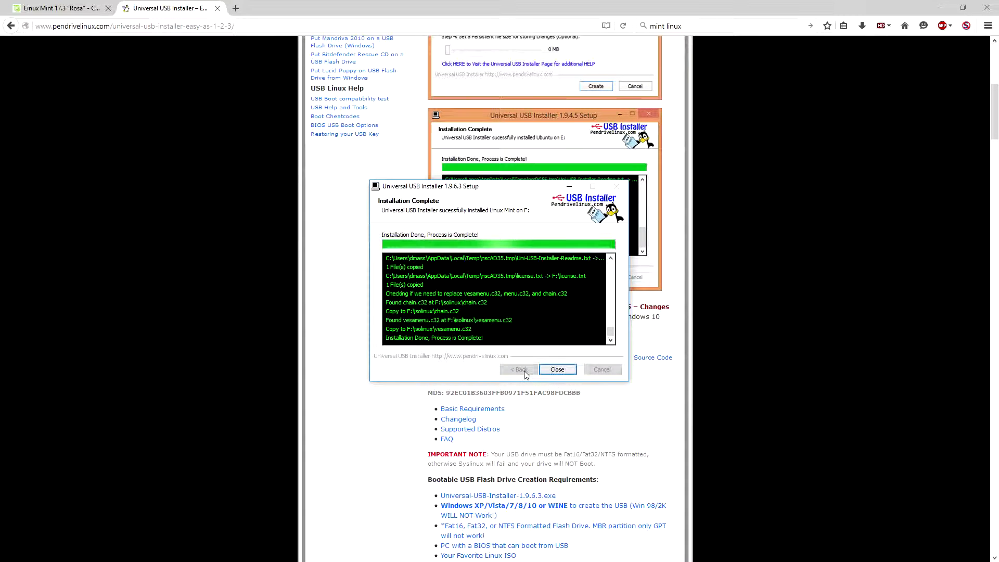
click(555, 370)
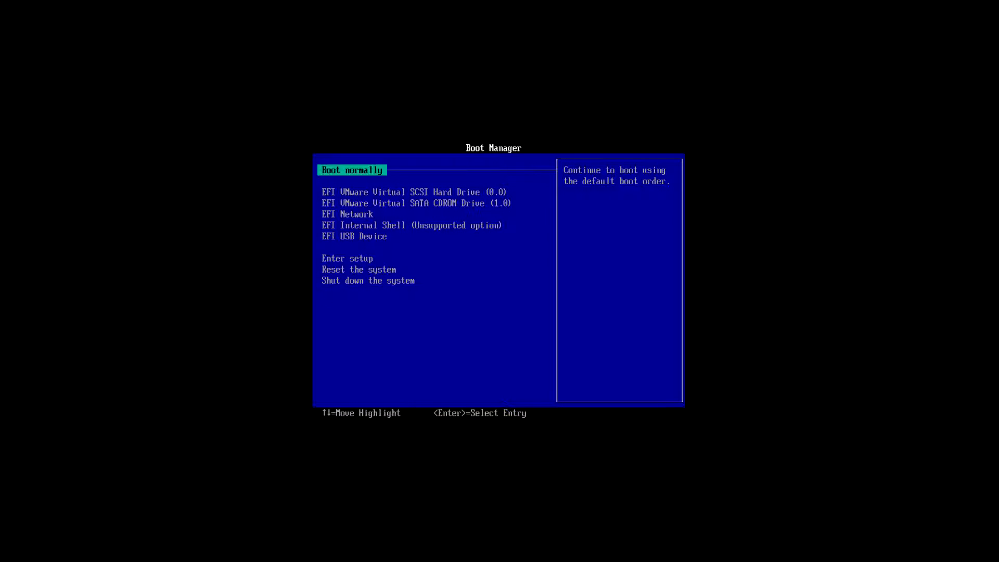
Go through the Boot Manager entries, including EFI USB Device, and enter the firmware setup.
key(Down)
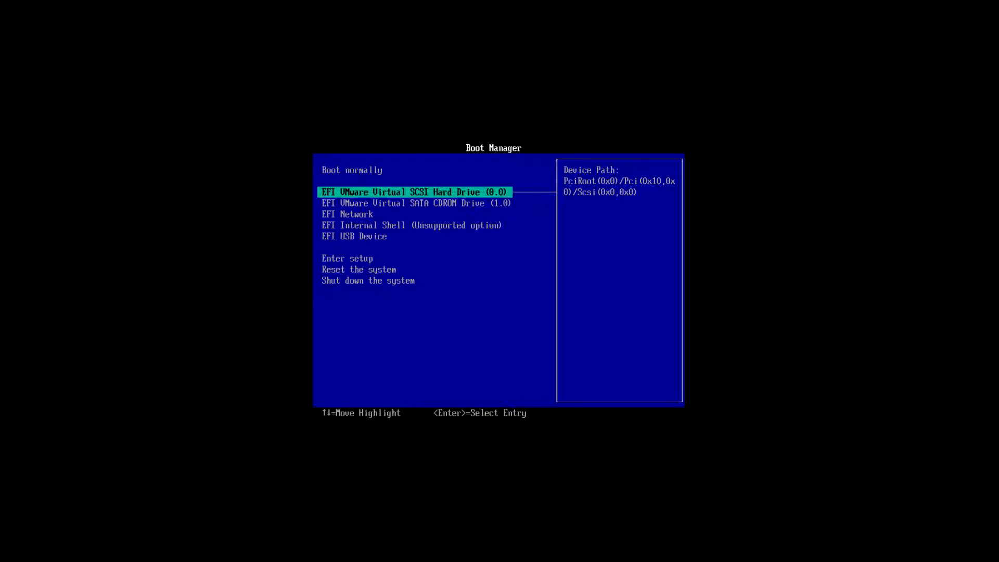
key(Down)
key(Down)
key(Down)
key(Down)
key(Down)
key(Down)
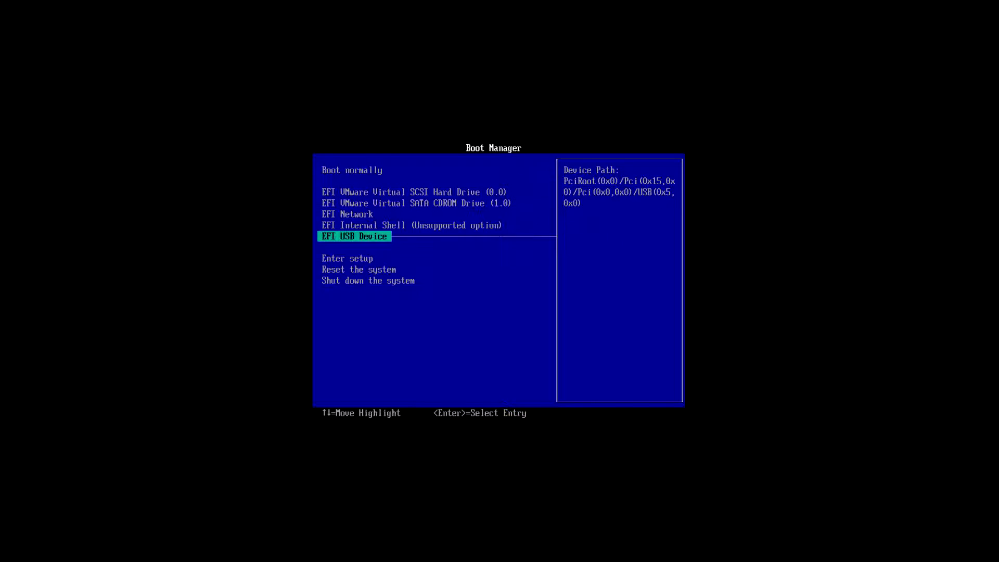
key(Up)
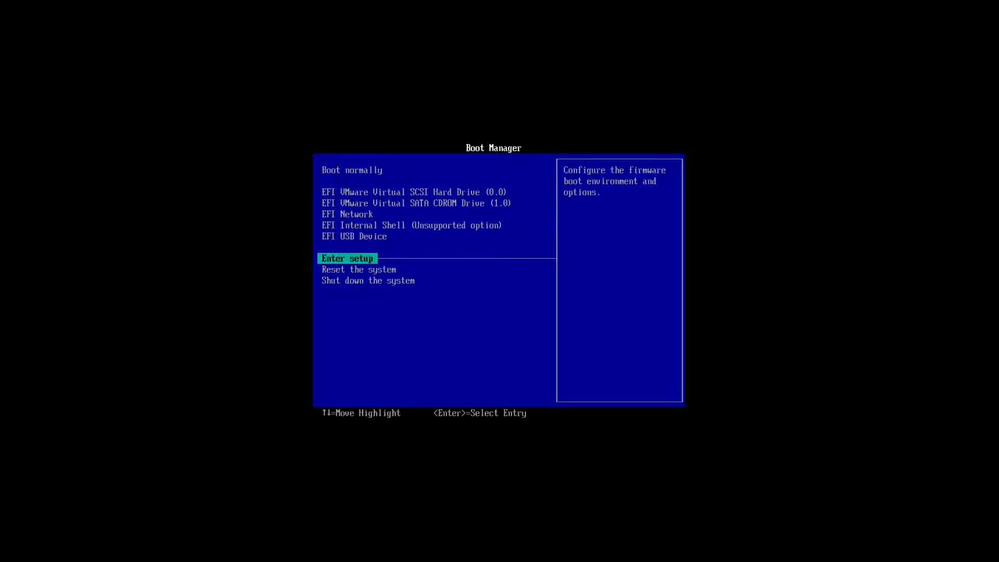
key(Return)
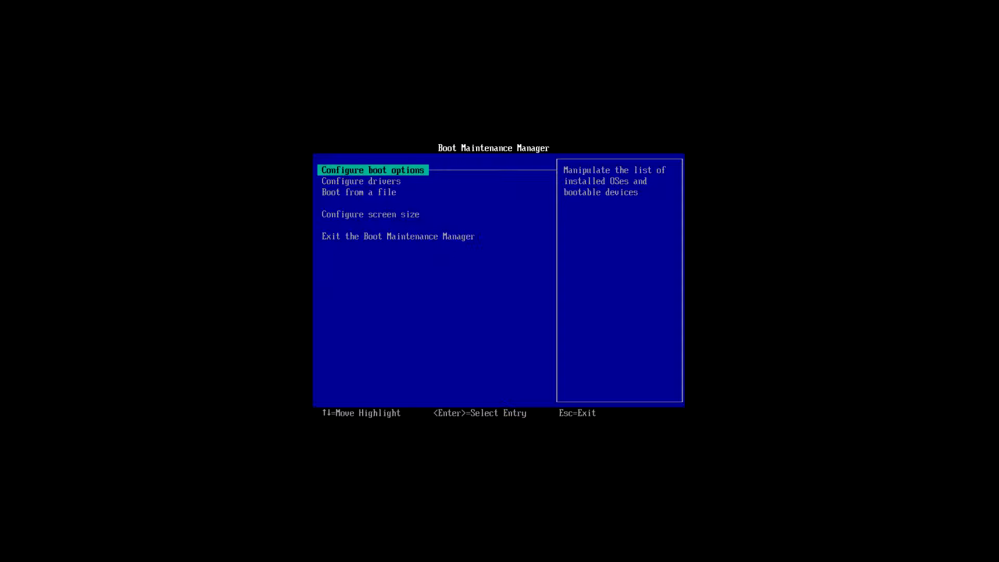
Check the devices offered for booting from a file in the Boot Maintenance Manager, and return to the Boot Manager.
key(Down)
key(Down)
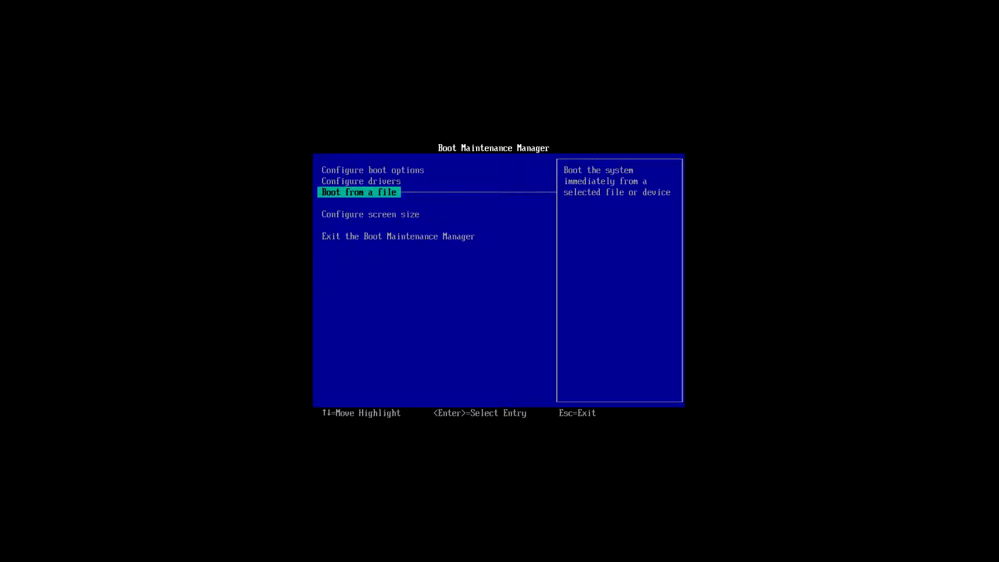
key(Return)
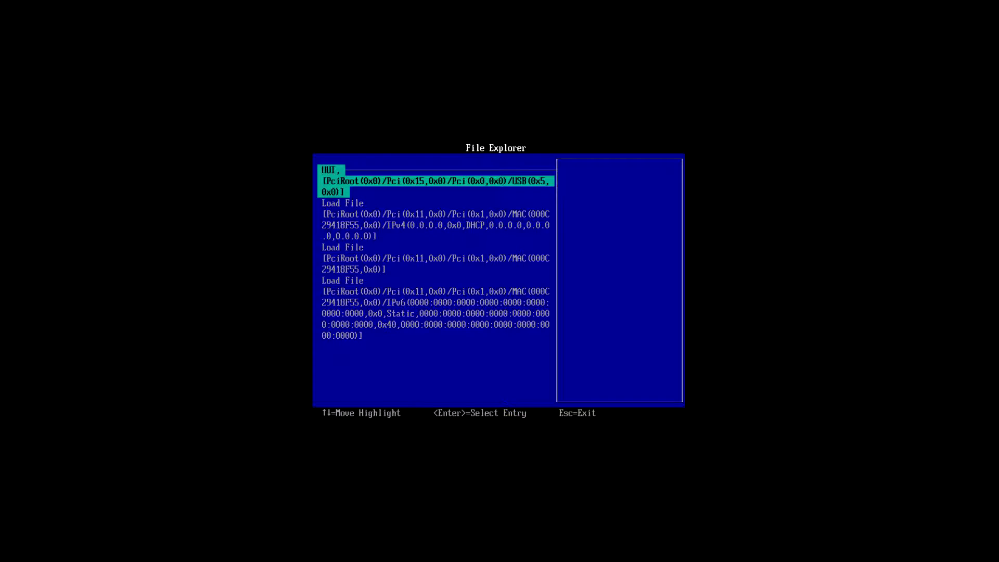
key(Escape)
key(Escape)
Boot from EFI USB Device and start Linux Mint 17.3 Cinnamon 64-bit in normal mode.
key(Up)
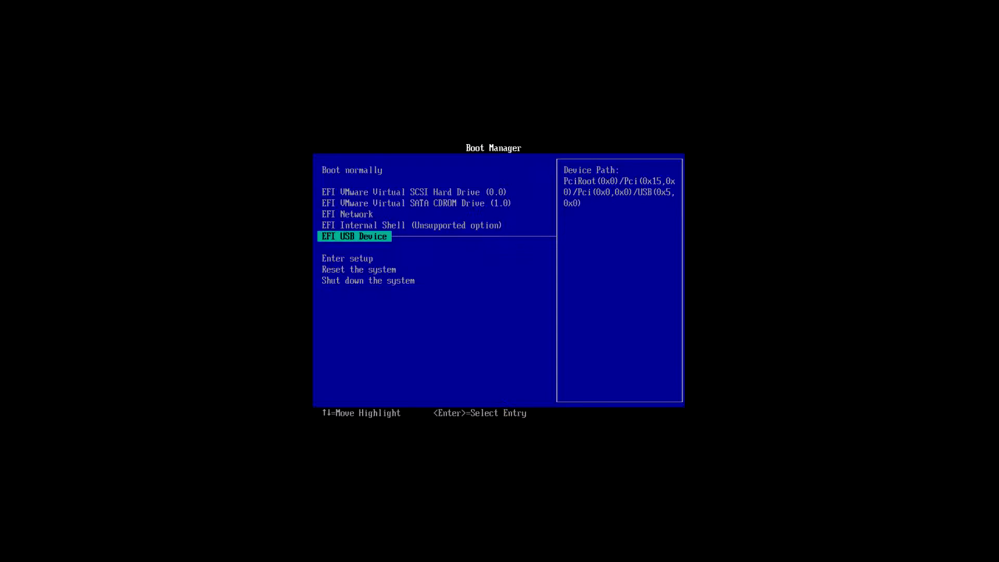
key(Return)
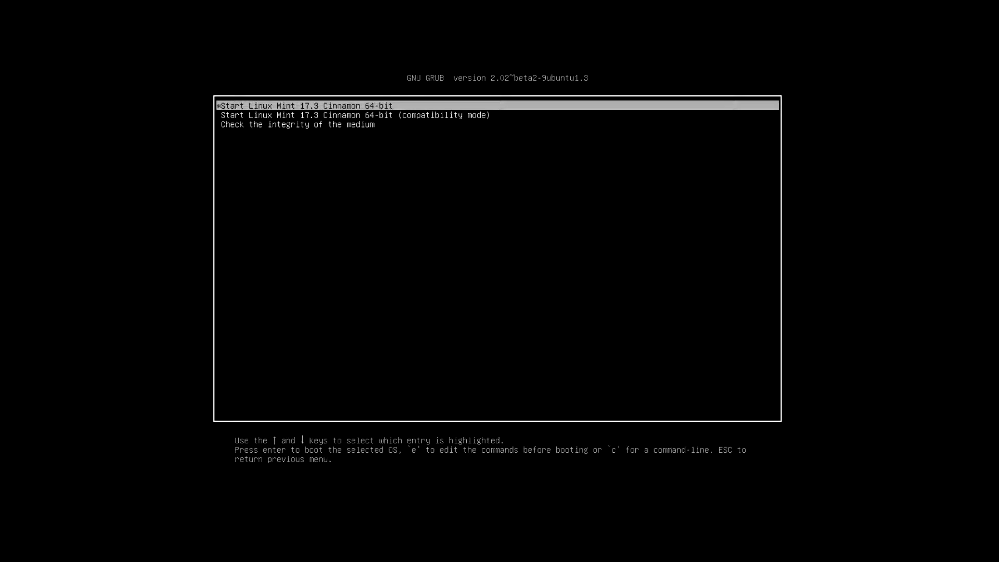
key(Down)
key(Up)
key(Return)
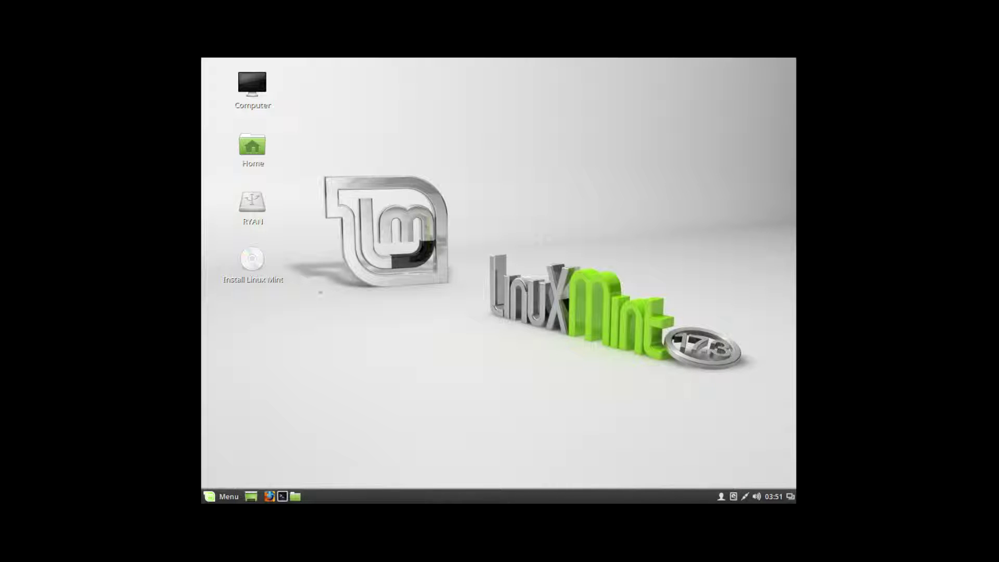
Launch the Linux Mint installer, proceed in English past the preparation checks, and let it unmount the /dev/sdb partitions.
click(263, 268)
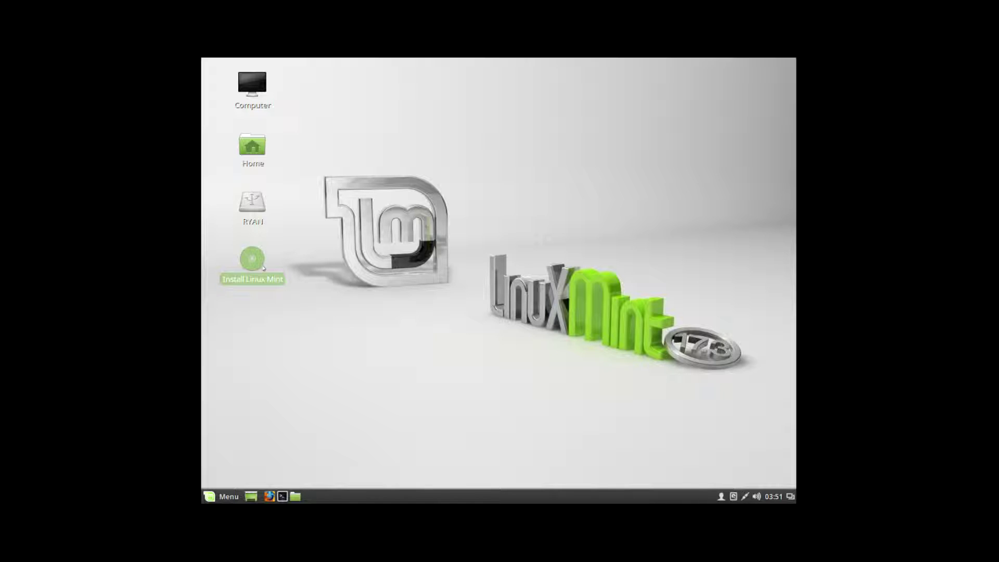
double_click(262, 264)
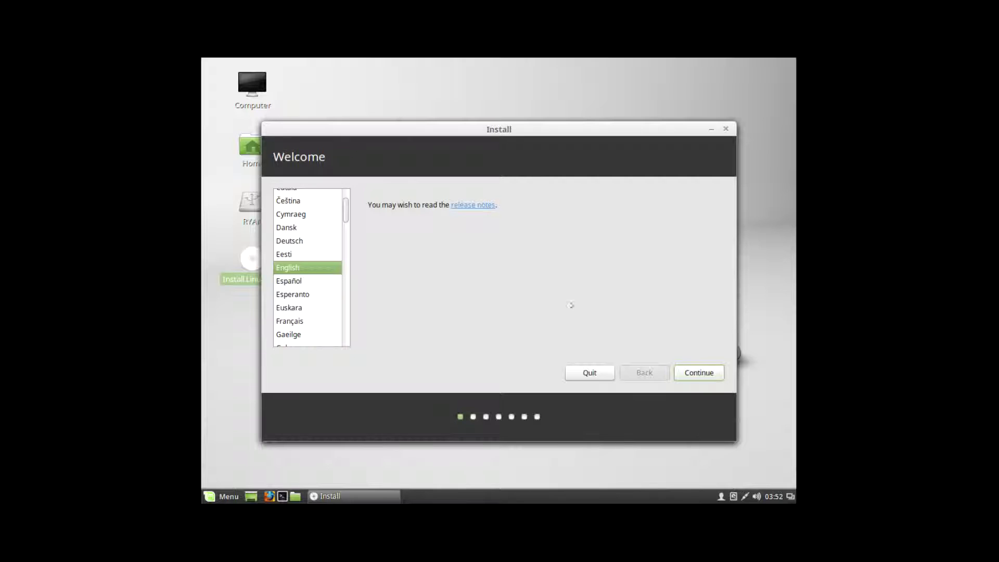
click(699, 371)
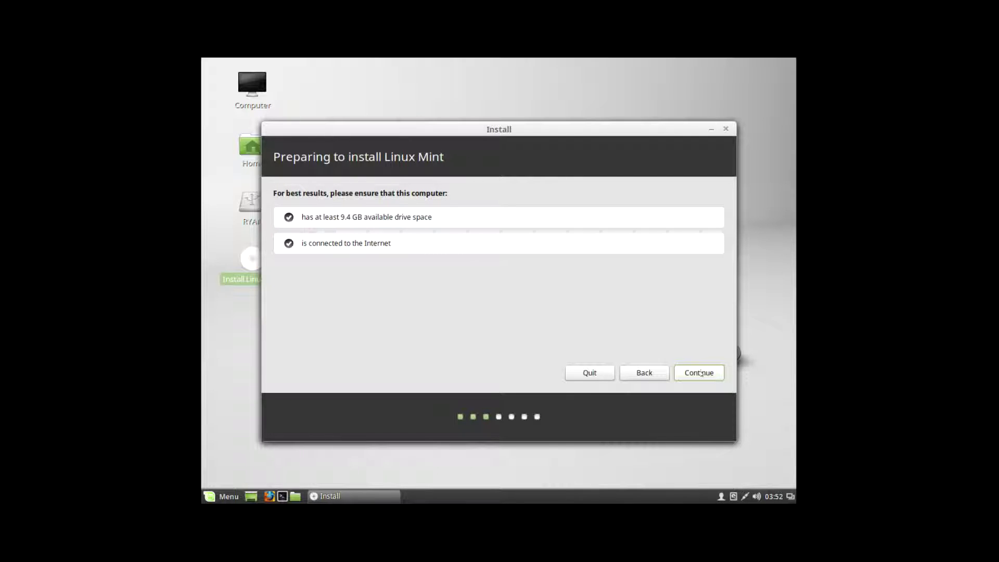
click(701, 373)
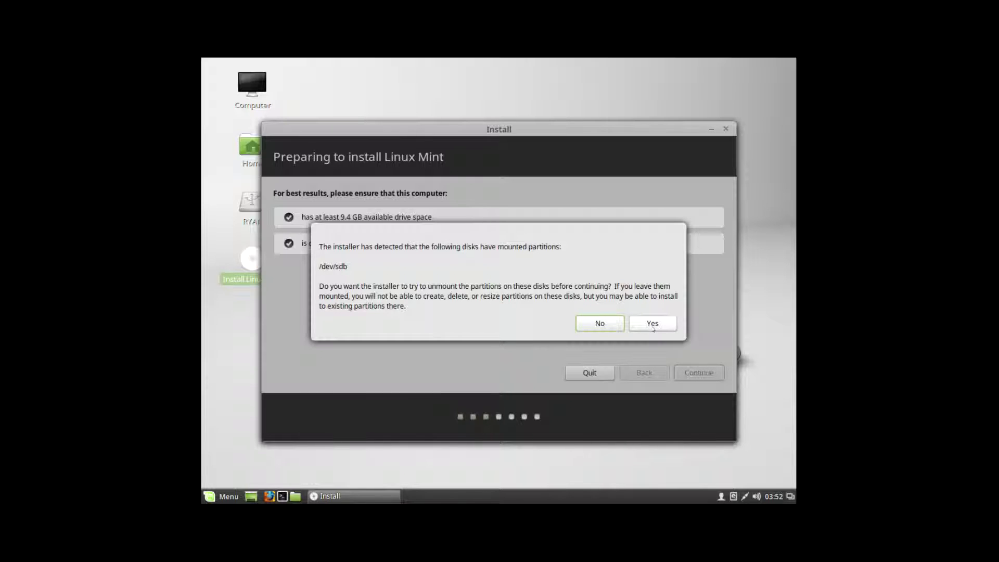
click(652, 325)
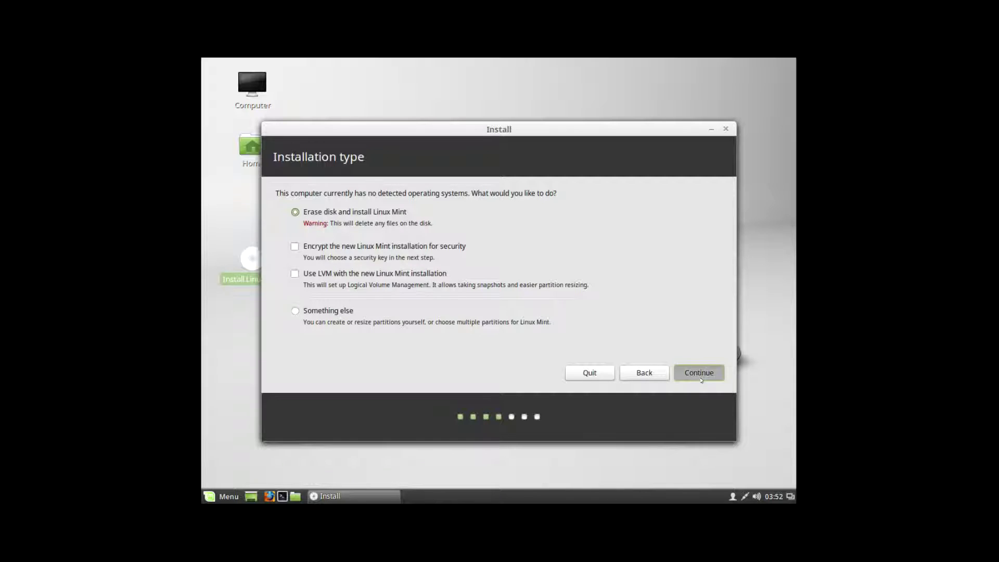
Erase the 21.5 GB VMware disk (sda) for the Linux Mint installation and approve writing the partition changes.
click(699, 373)
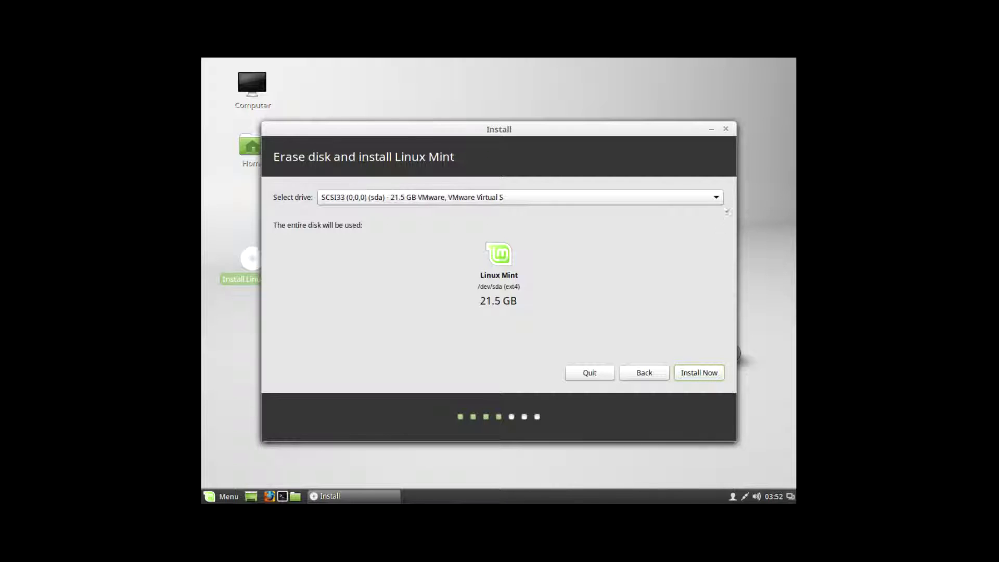
click(715, 196)
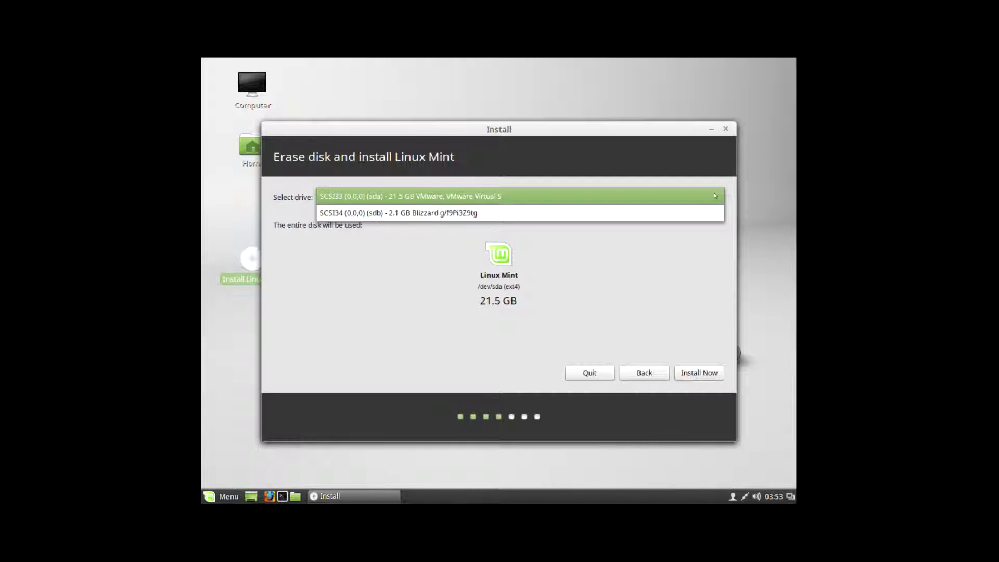
click(715, 196)
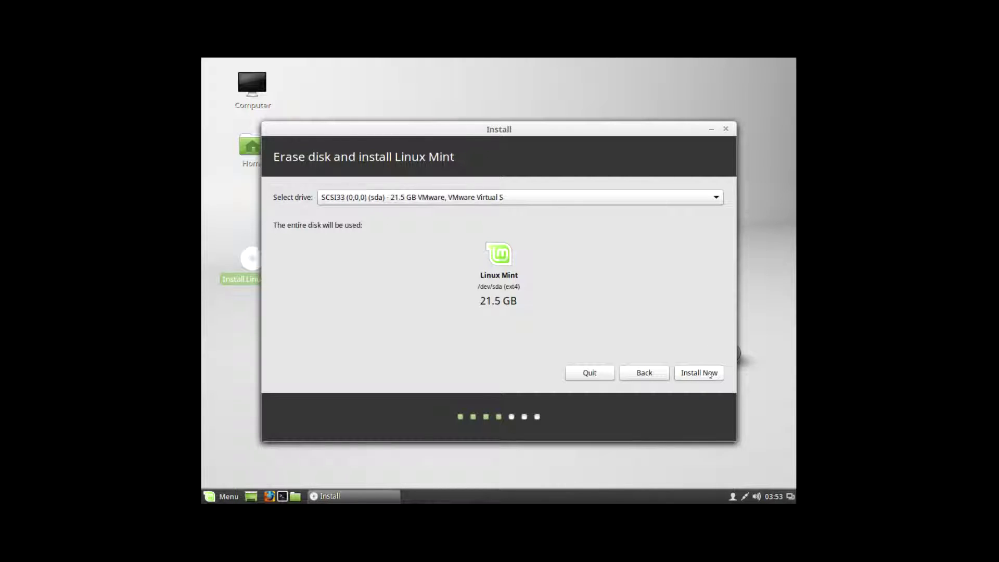
click(709, 373)
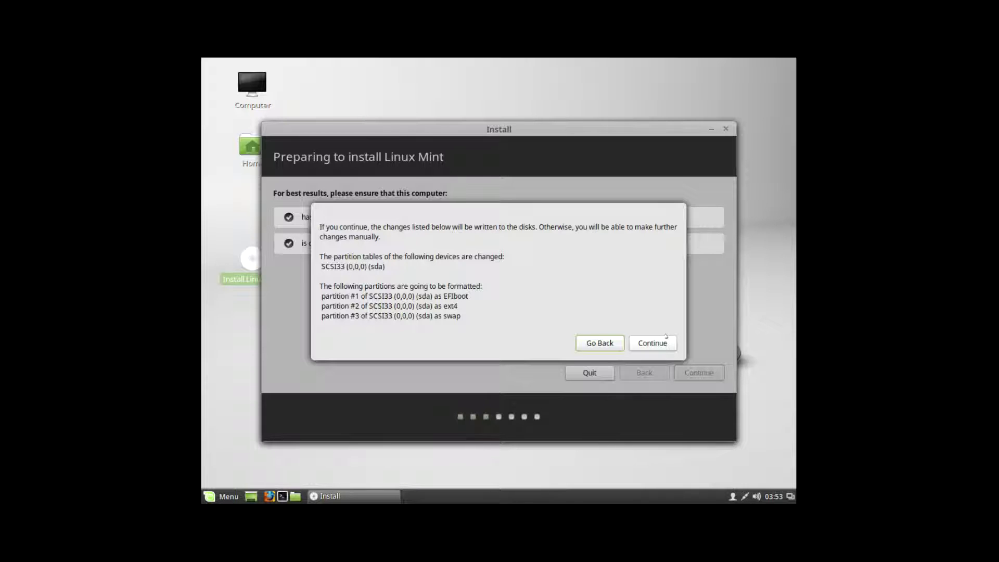
click(655, 343)
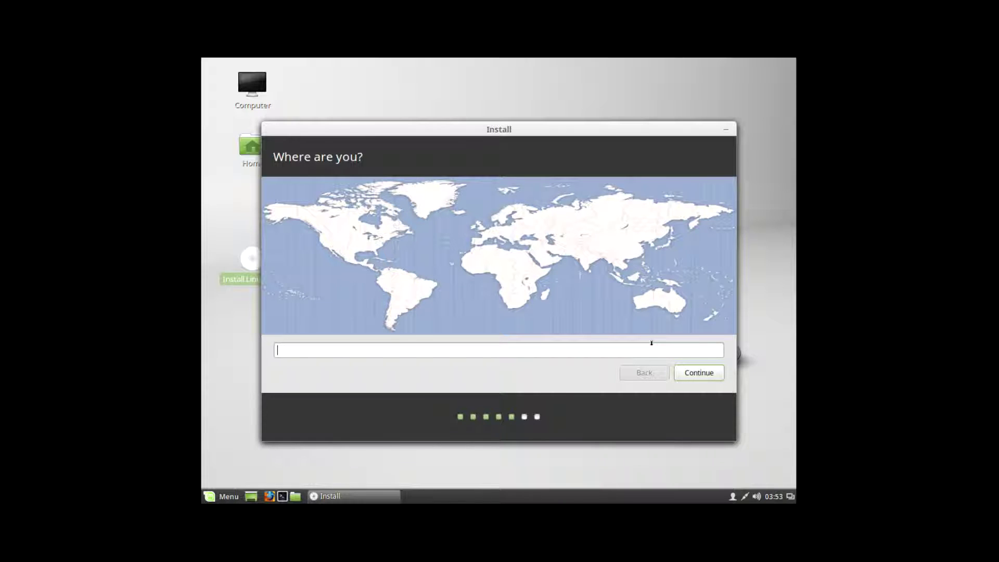
Set the location to Toronto (Ontario, Canada) and accept the English (US) keyboard layout.
text(toronto)
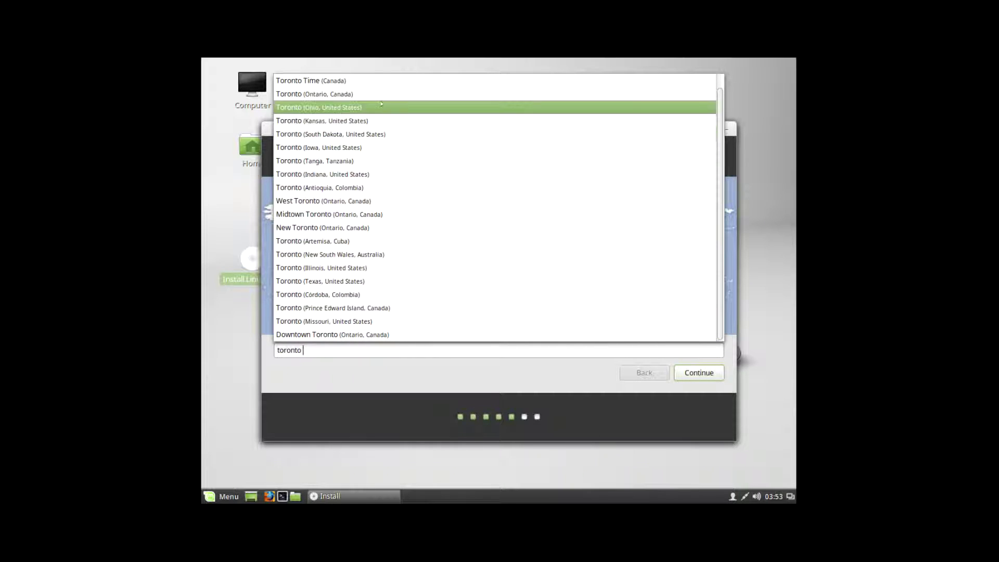
click(353, 94)
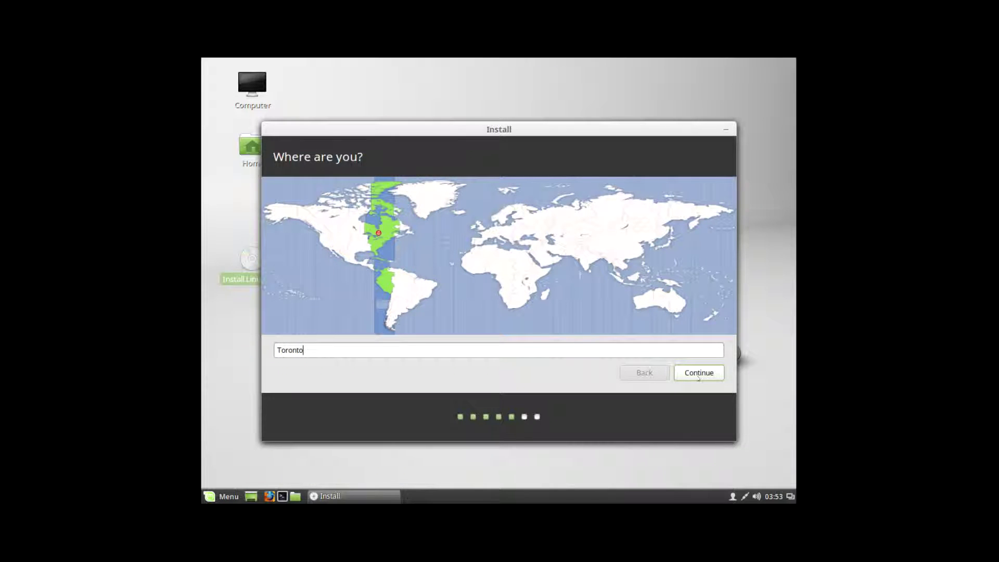
click(697, 375)
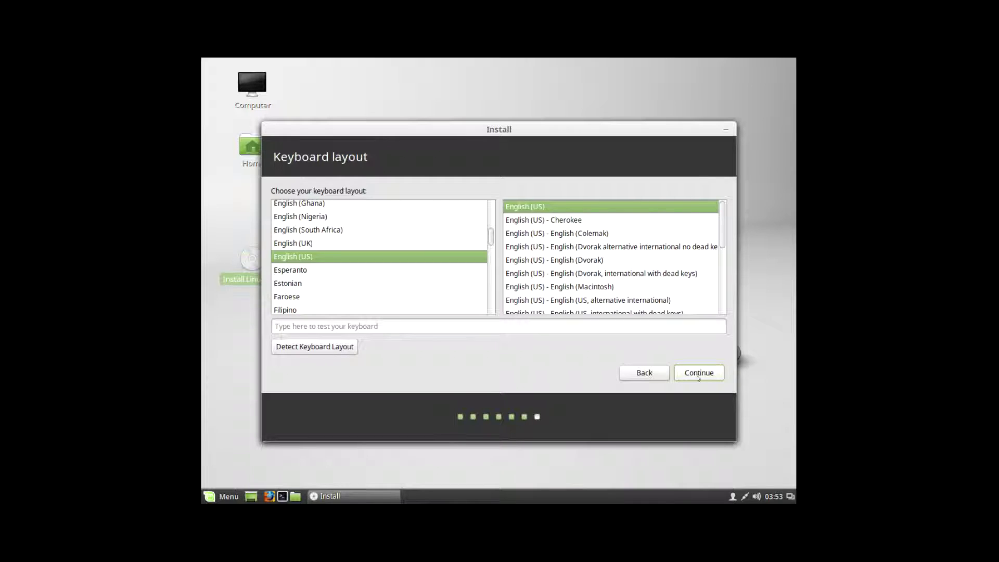
click(698, 375)
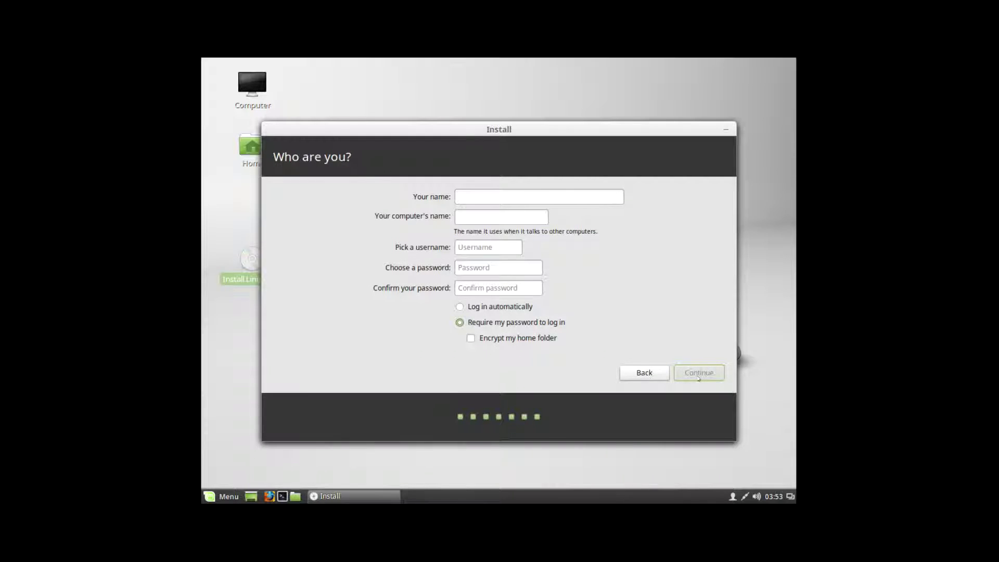
Enter the account holder's name for the new account and choose to log in automatically.
text(R)
key(BackSpace)
text(Ryan)
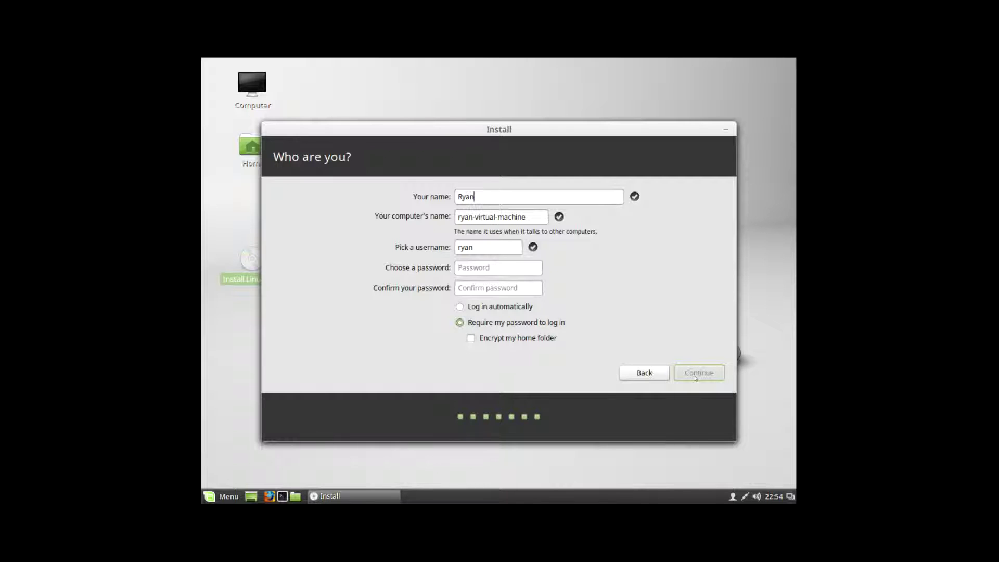
click(507, 309)
click(507, 266)
text(a)
key(Tab)
text(a)
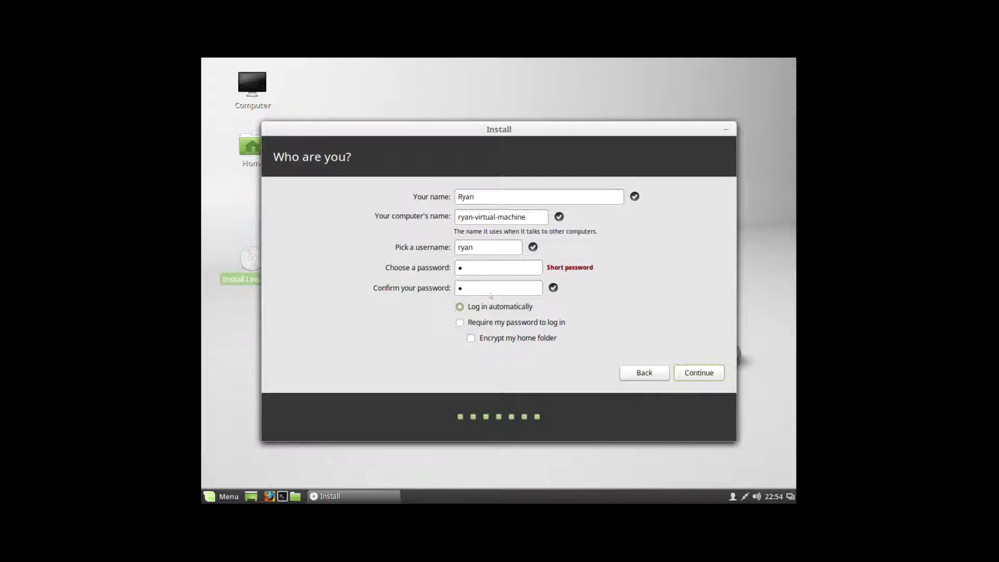
key(BackSpace)
click(481, 267)
key(BackSpace)
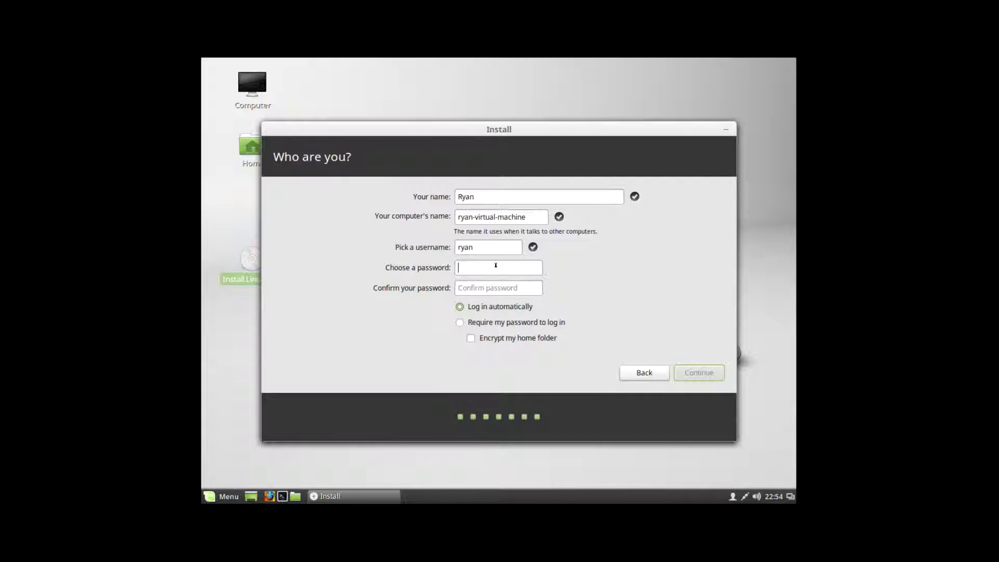
Enter and confirm the account password, run the installation to completion, and restart the computer.
text(•••••)
click(487, 284)
text(•••)
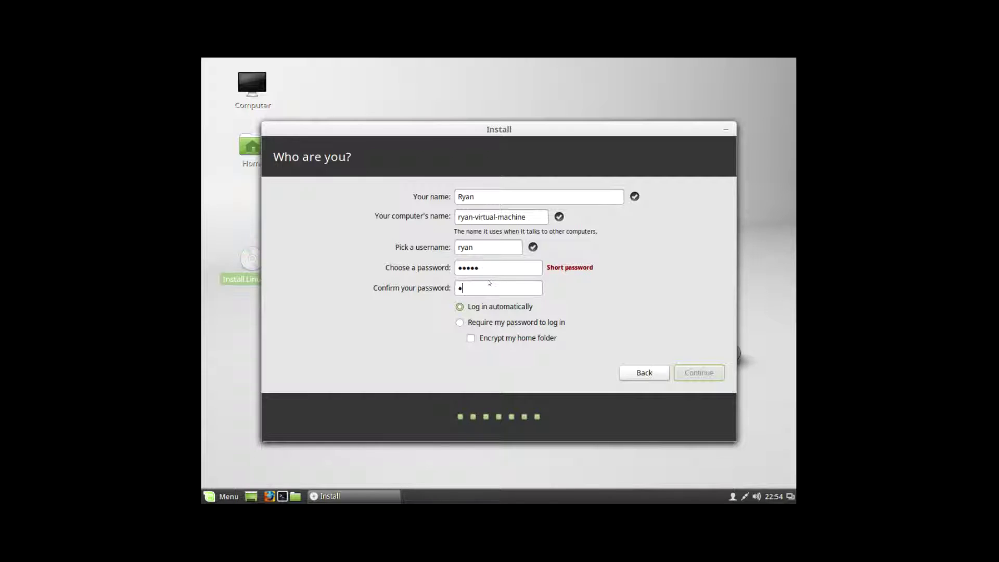
text(•••)
click(495, 287)
text(•)
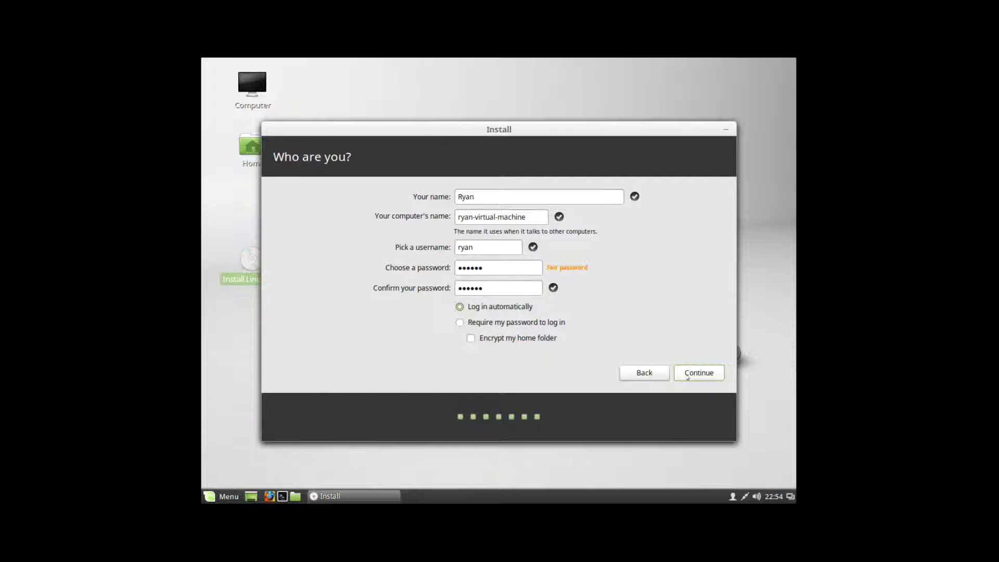
click(687, 376)
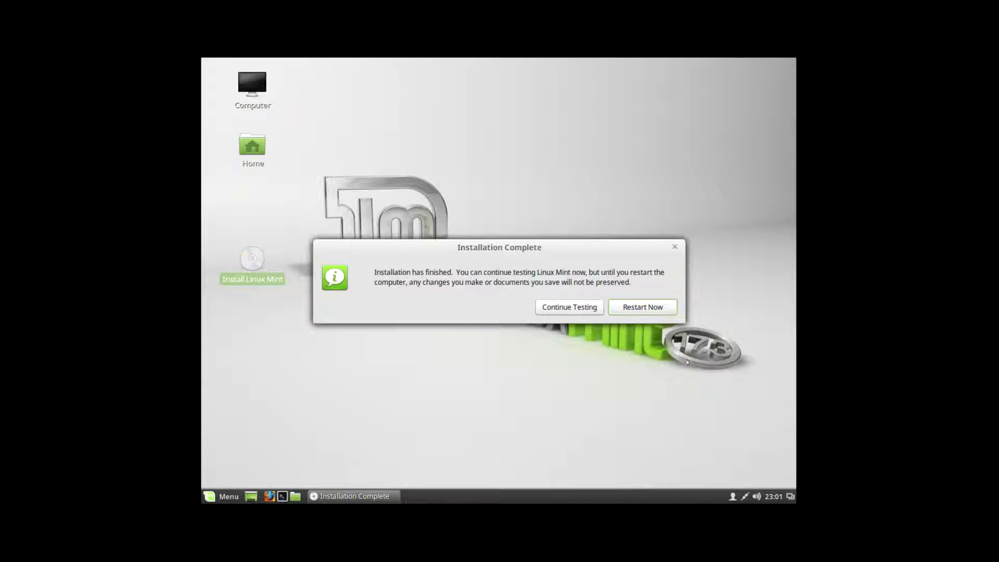
click(658, 304)
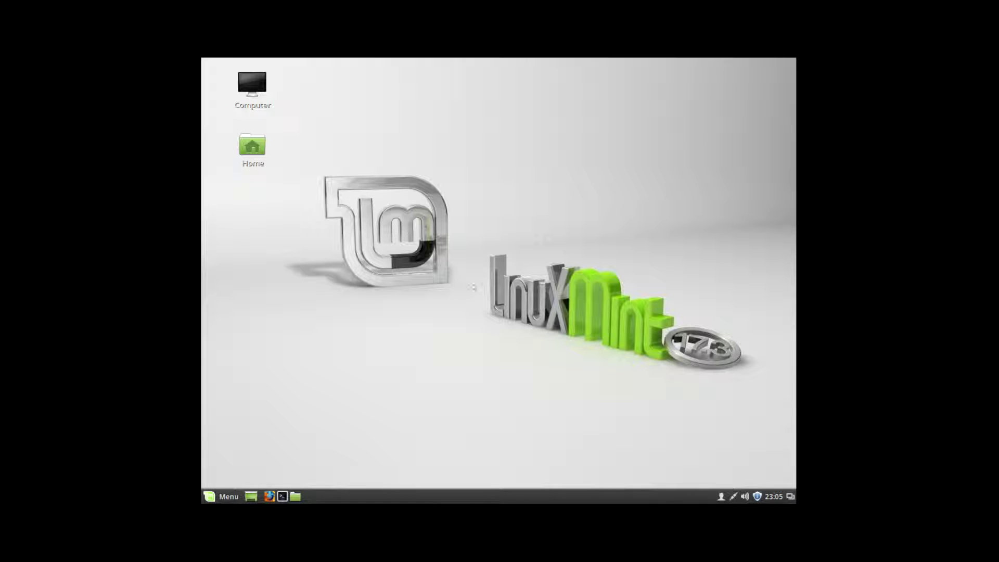
Open the Display preferences of the installed system and change the screen to a larger 16:10 resolution.
click(227, 497)
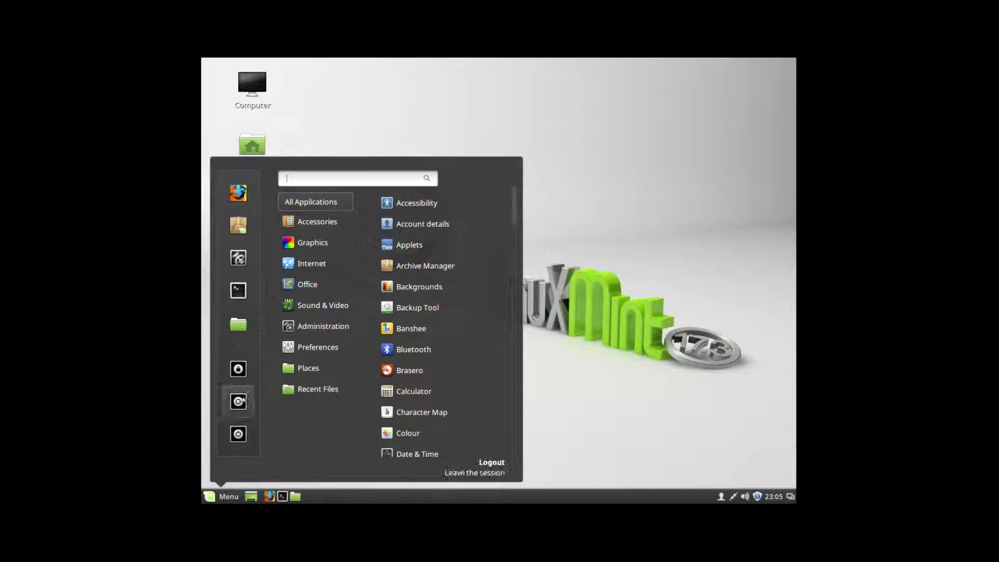
mouse_move(317, 343)
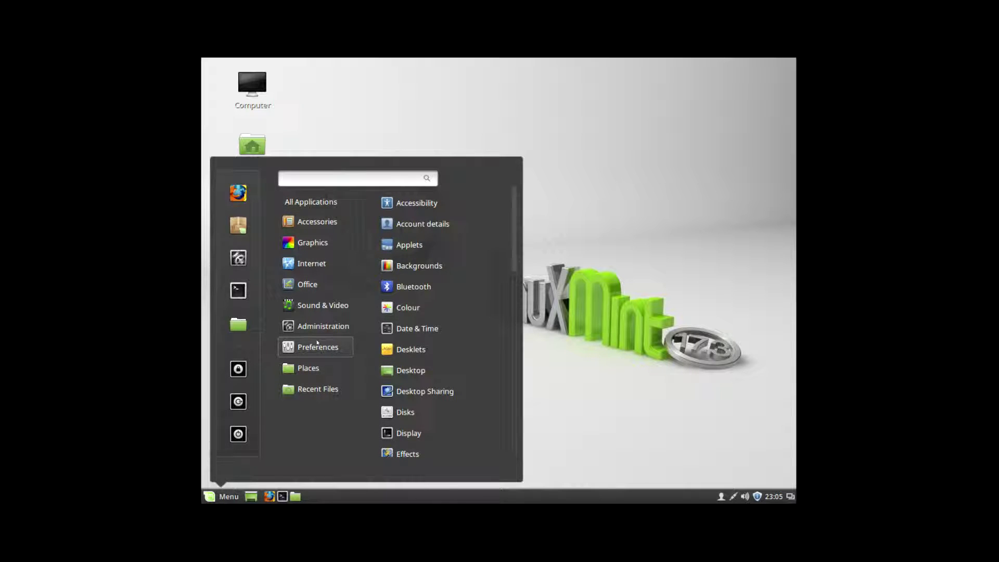
click(406, 433)
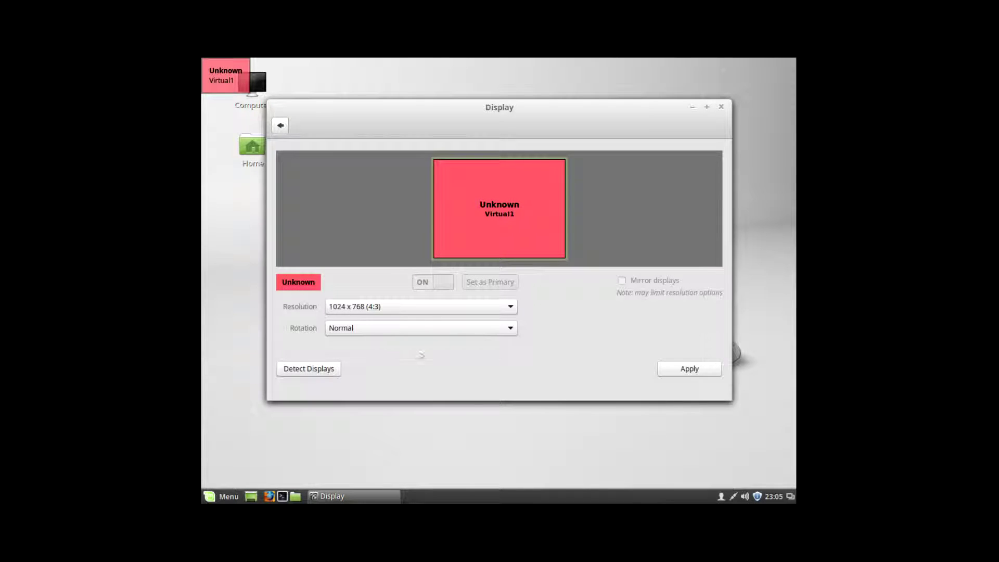
click(421, 307)
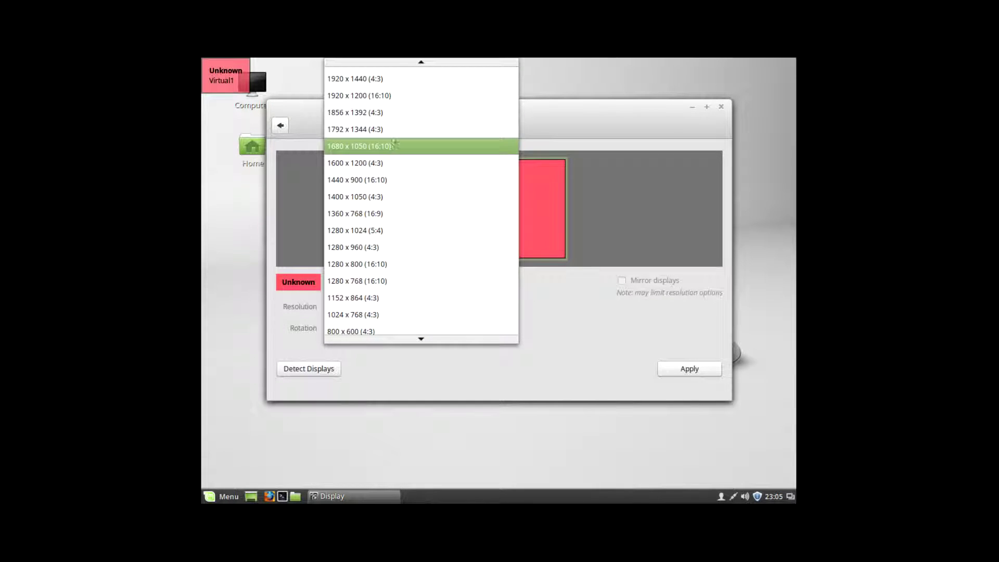
scroll(412, 96, up, 2)
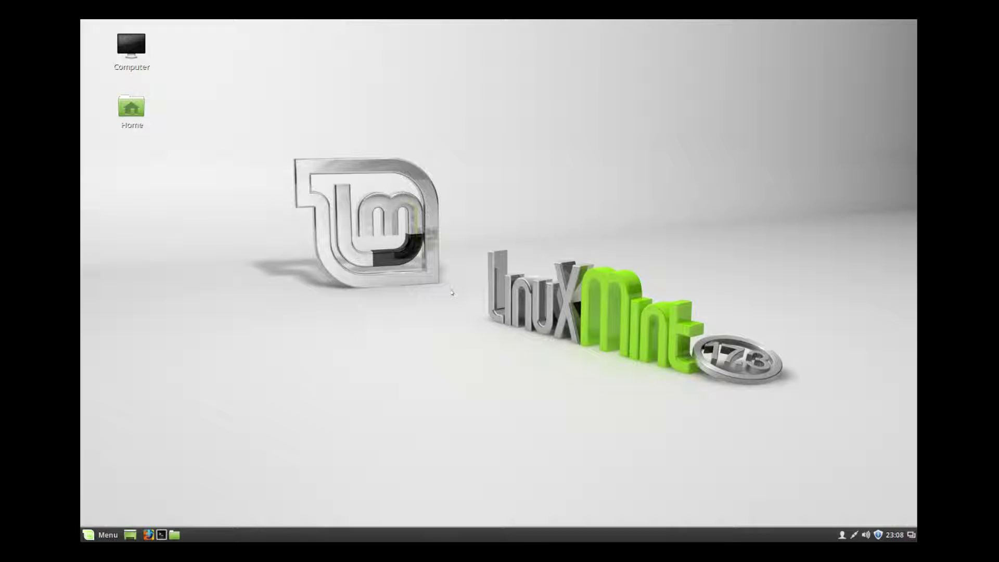
Open a terminal and refresh the package lists with sudo apt-get update, authorising it with the account password.
click(162, 534)
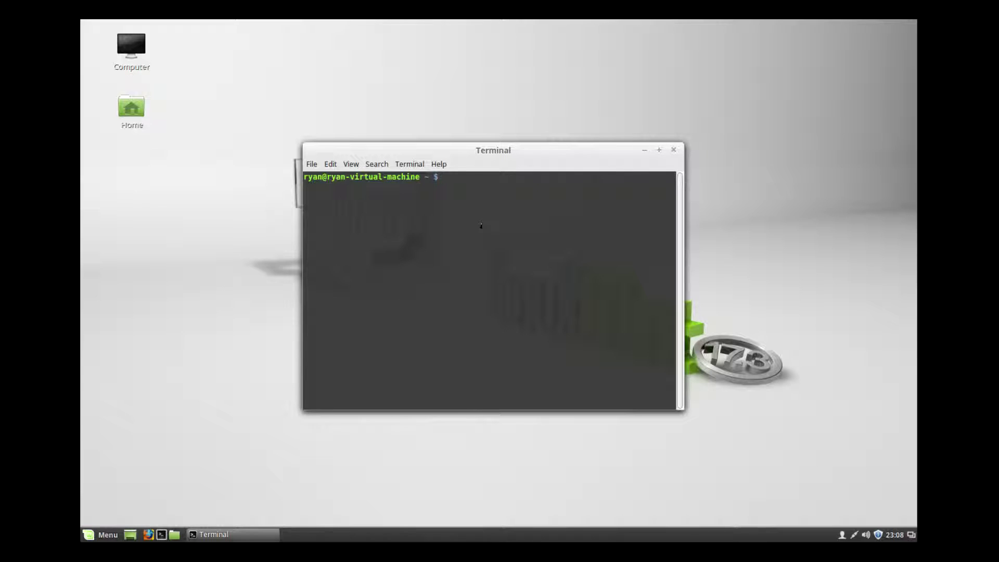
text(sudo apt-get)
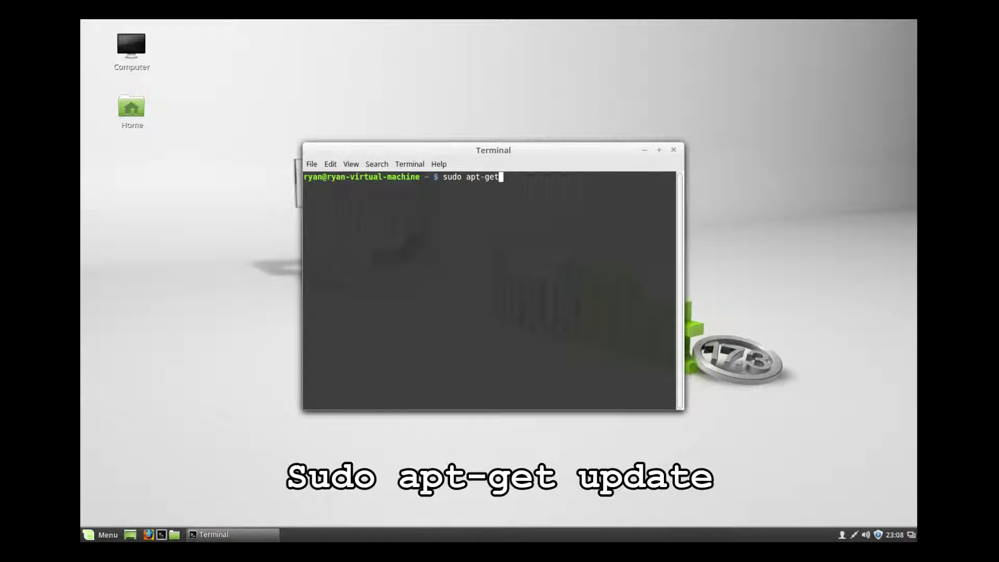
text( update)
key(Return)
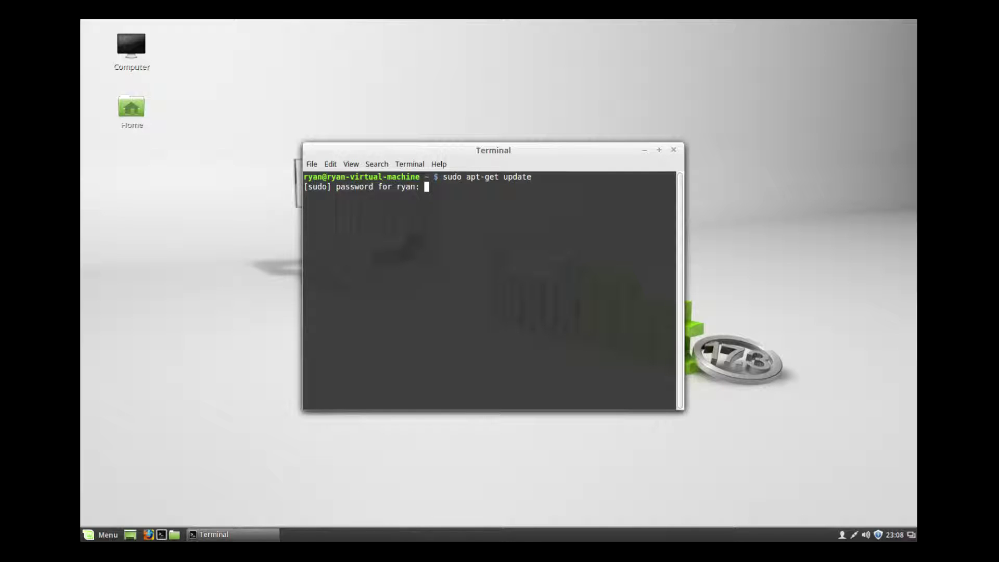
key(Return)
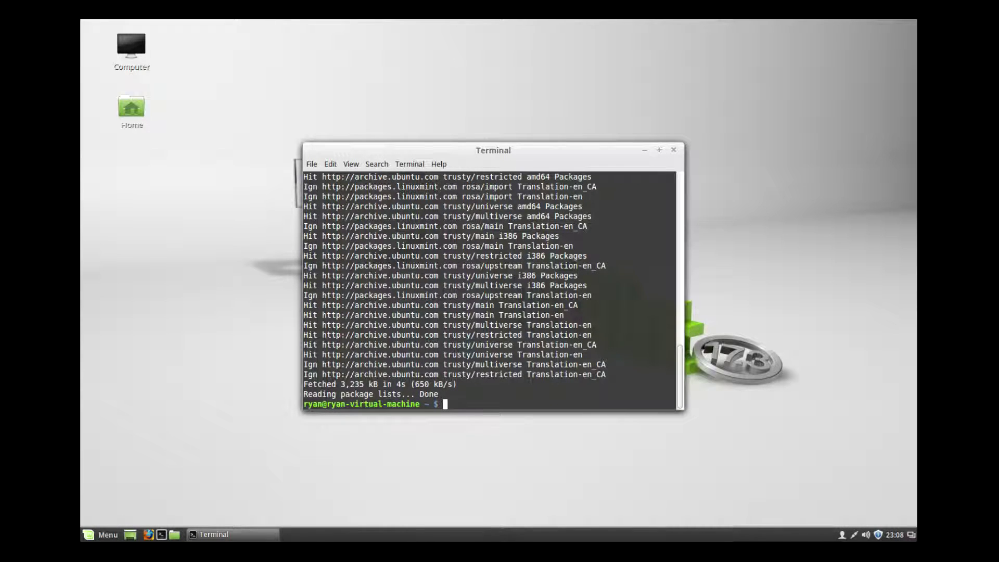
Upgrade all installed packages with sudo apt-get upgrade and agree to continue with the installation.
text(sudo apt-get )
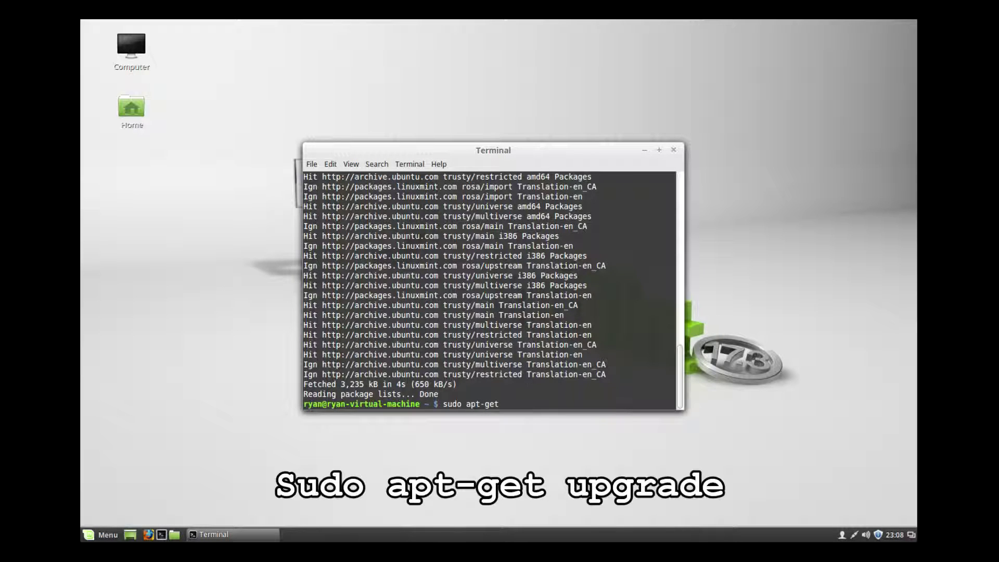
text(upgrade)
key(Return)
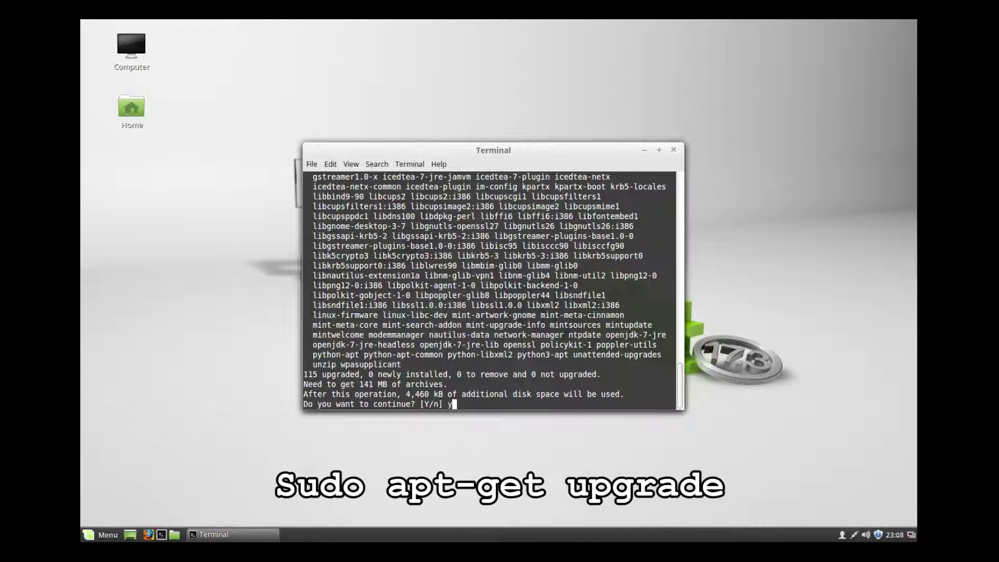
text(y)
key(Return)
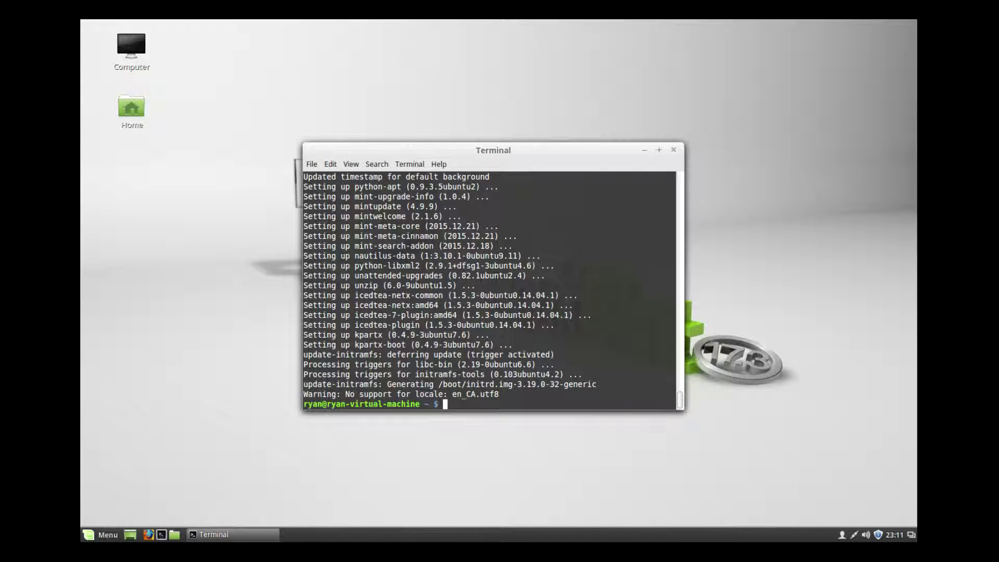
Restart the system from the terminal with sudo reboot.
text(re)
key(BackSpace)
key(BackSpace)
text(sudo reboot)
key(Return)
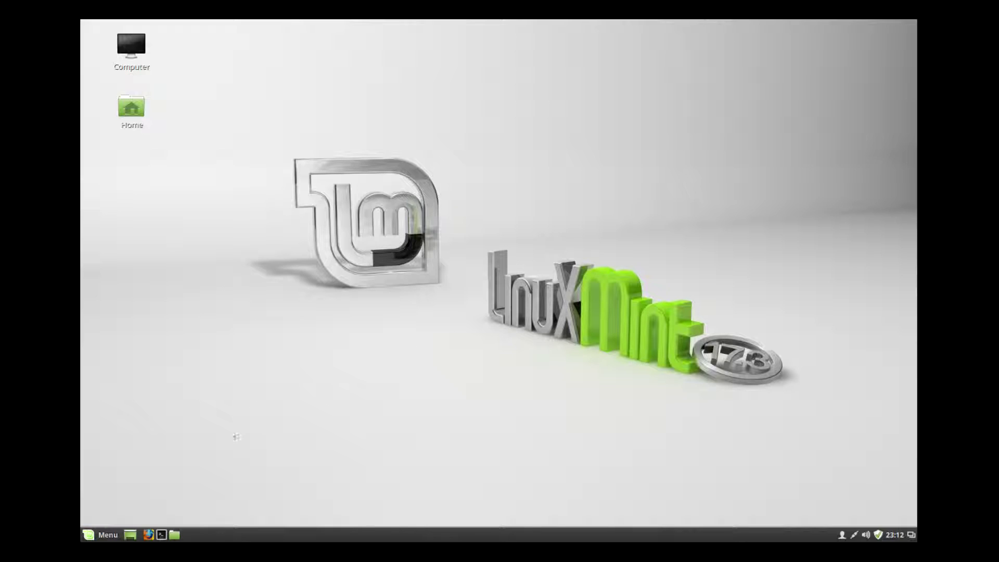
Open the Software Manager, look through its System tools category, and close it.
click(104, 534)
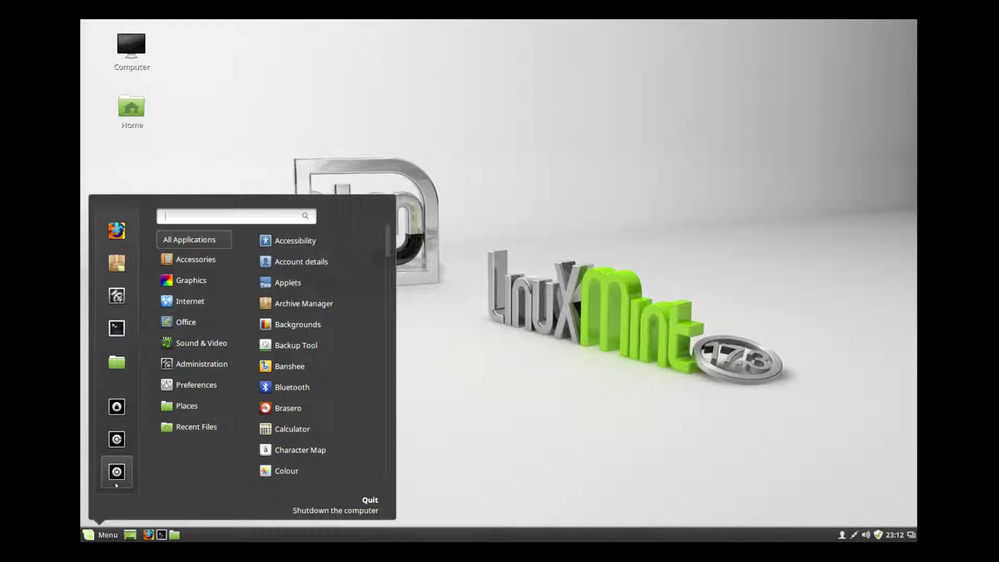
mouse_move(219, 260)
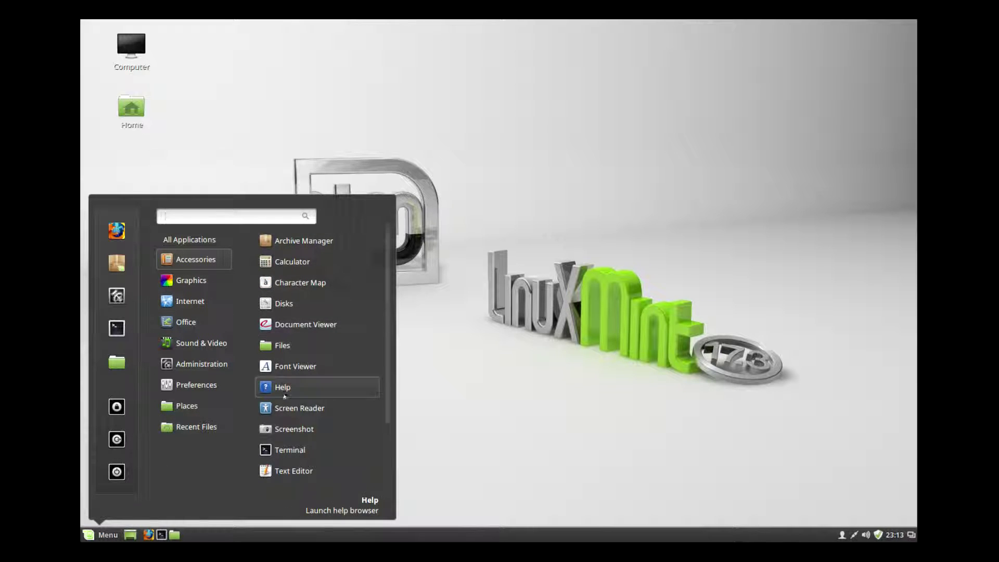
scroll(285, 421, down, 2)
mouse_move(190, 302)
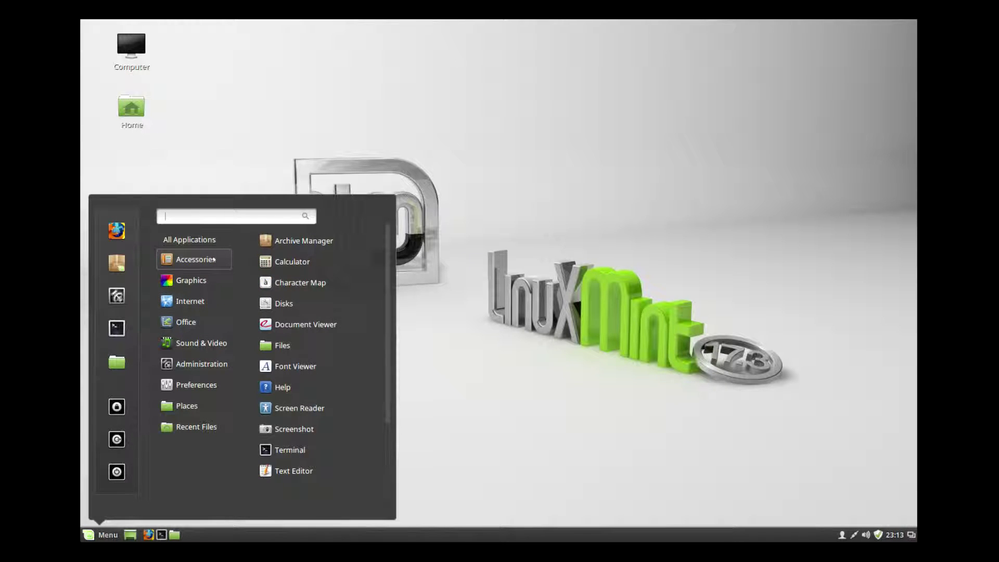
scroll(291, 292, down, 3)
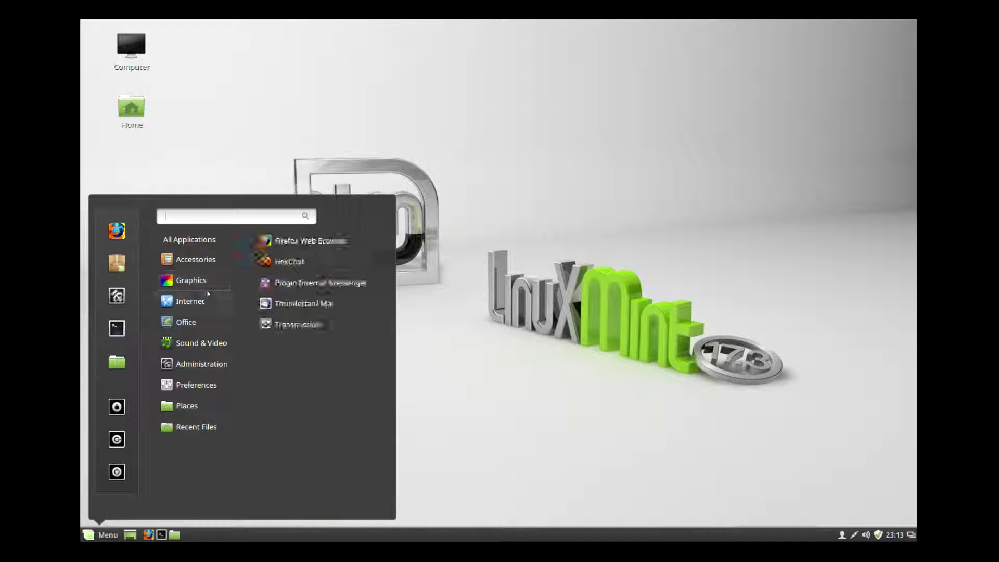
click(117, 263)
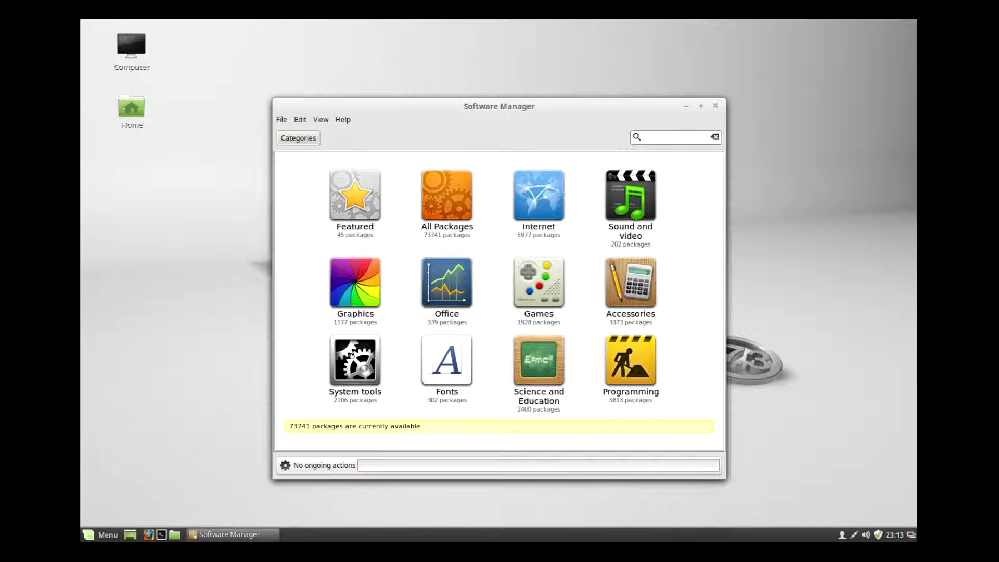
click(352, 354)
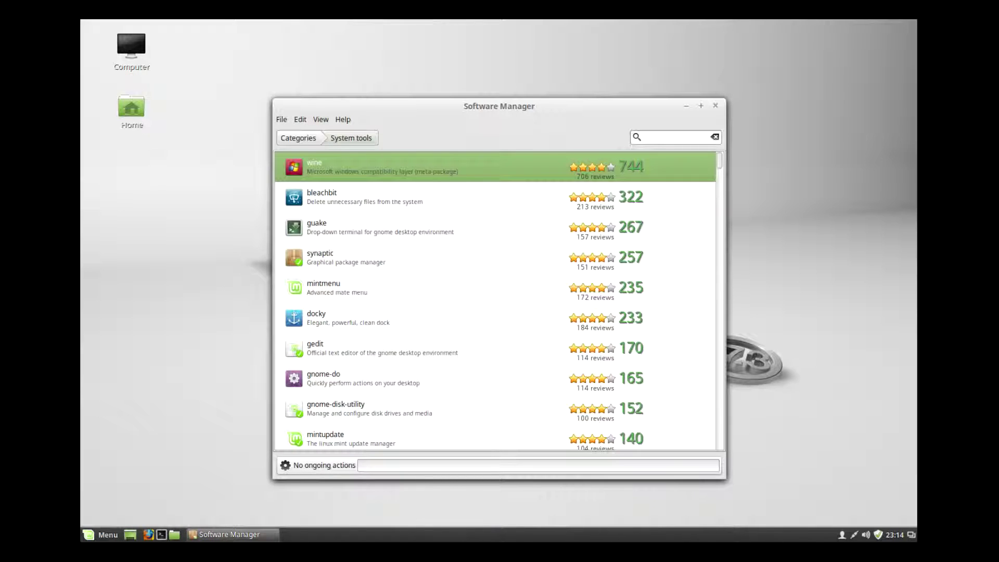
click(715, 105)
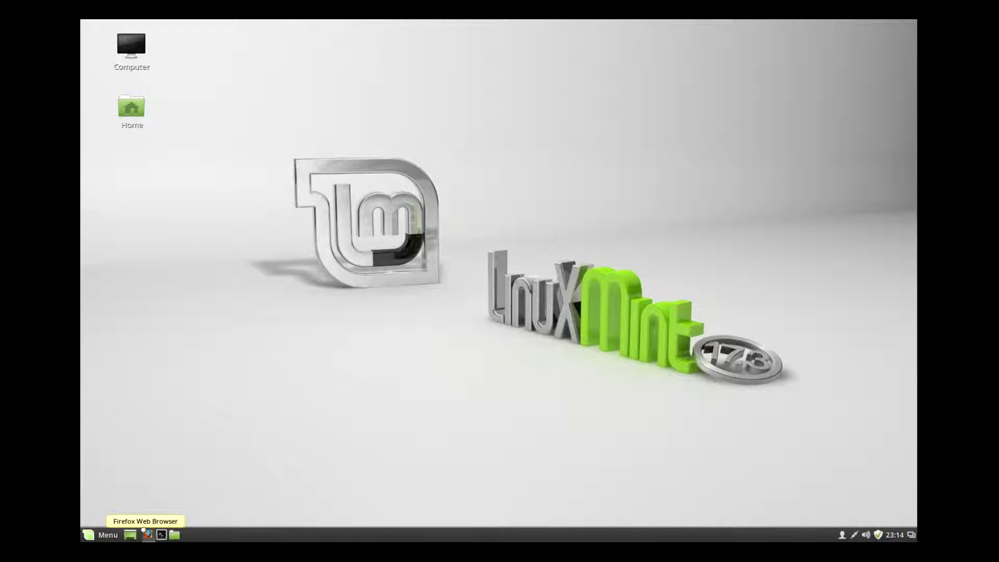
Switch to Firefox and view the Nitroxygen Gaming channel page on YouTube.
click(149, 534)
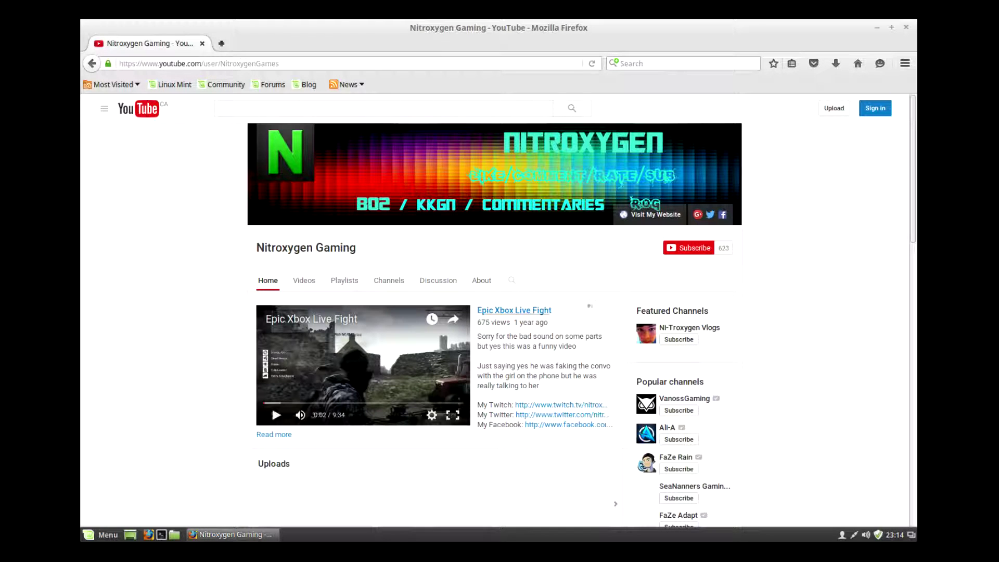
scroll(670, 328, down, 1)
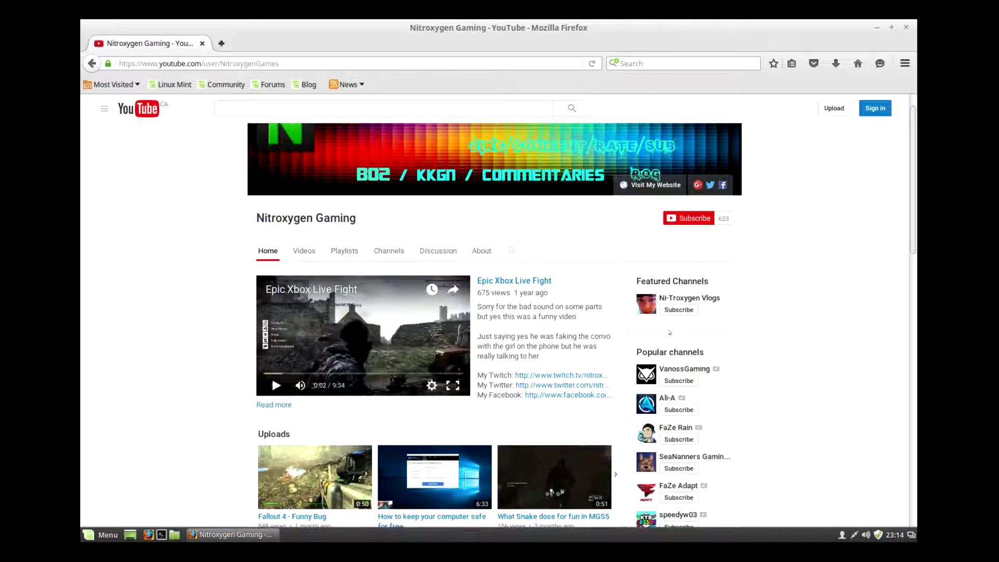
scroll(669, 332, up, 1)
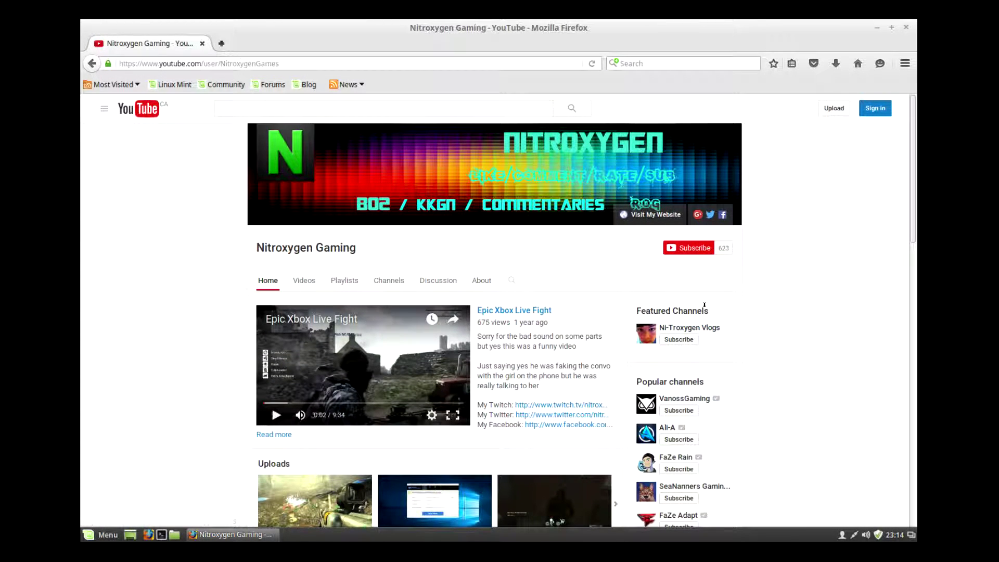
Hide the Bookmarks Toolbar in the Firefox window.
right_click(763, 88)
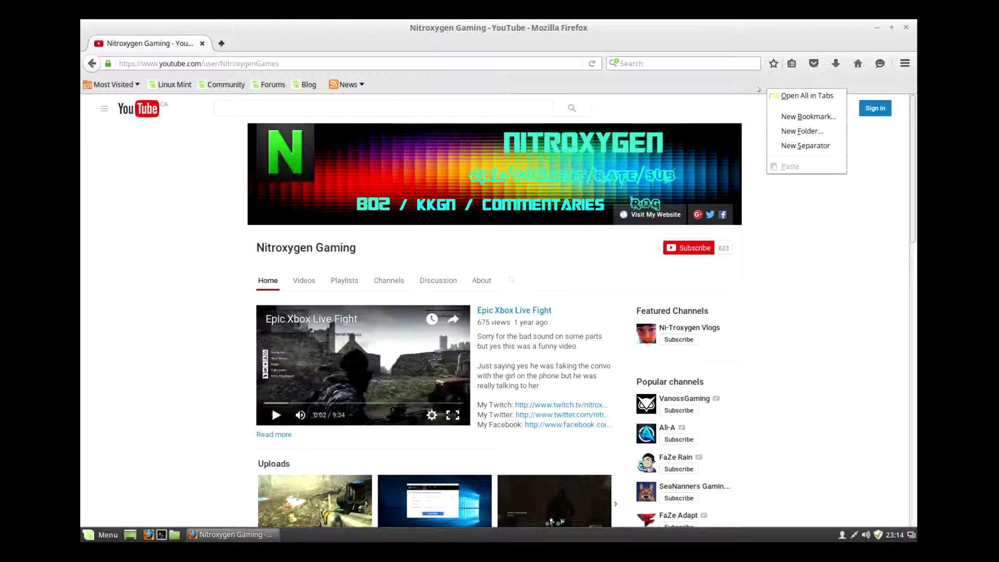
right_click(751, 54)
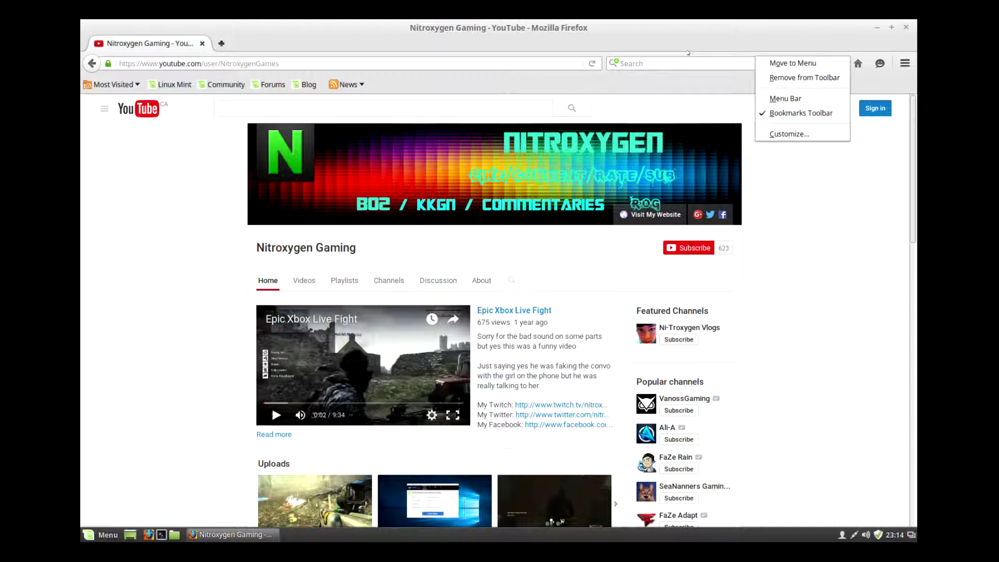
click(812, 113)
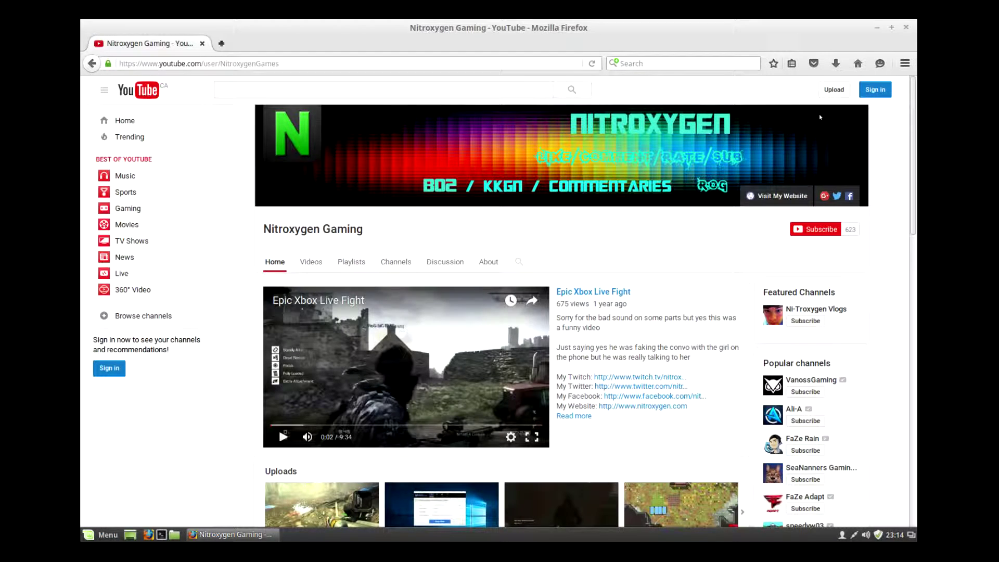